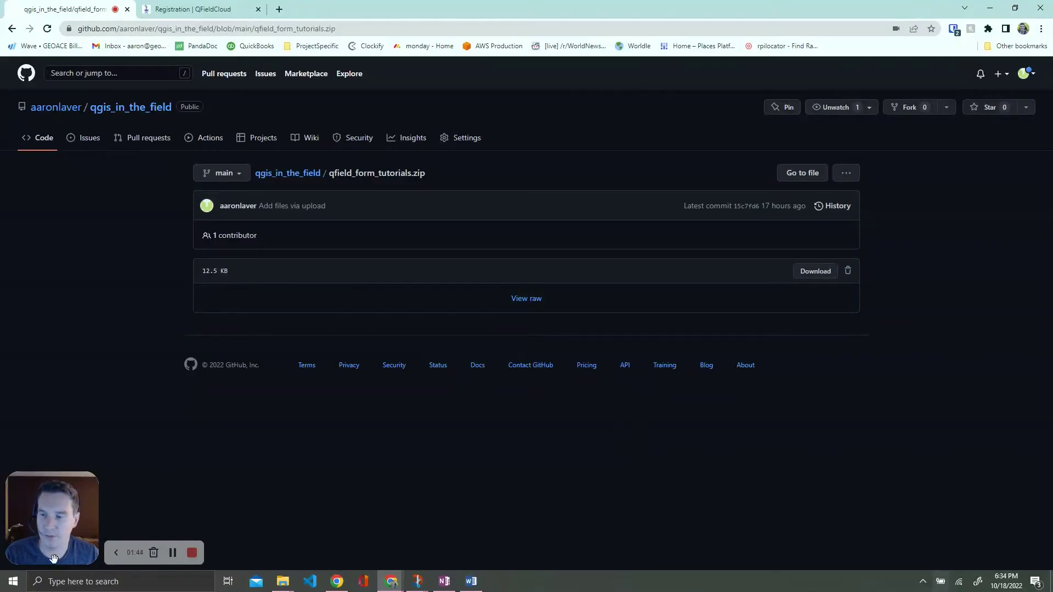
- Launch QGIS Desktop 3.22.5 from the Start search and start a new empty project
left_click(20, 586)
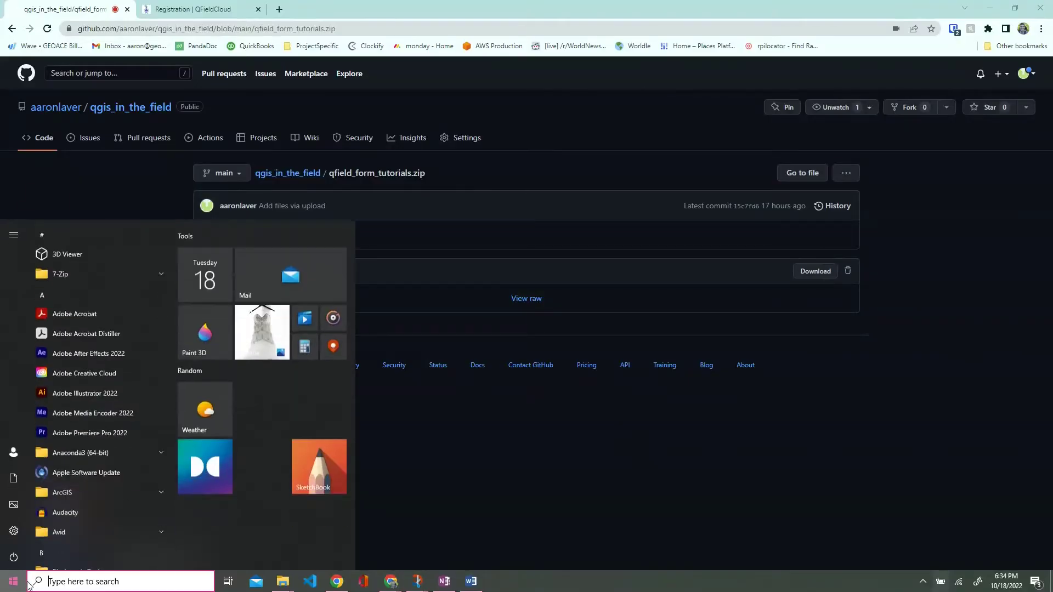
type("qg")
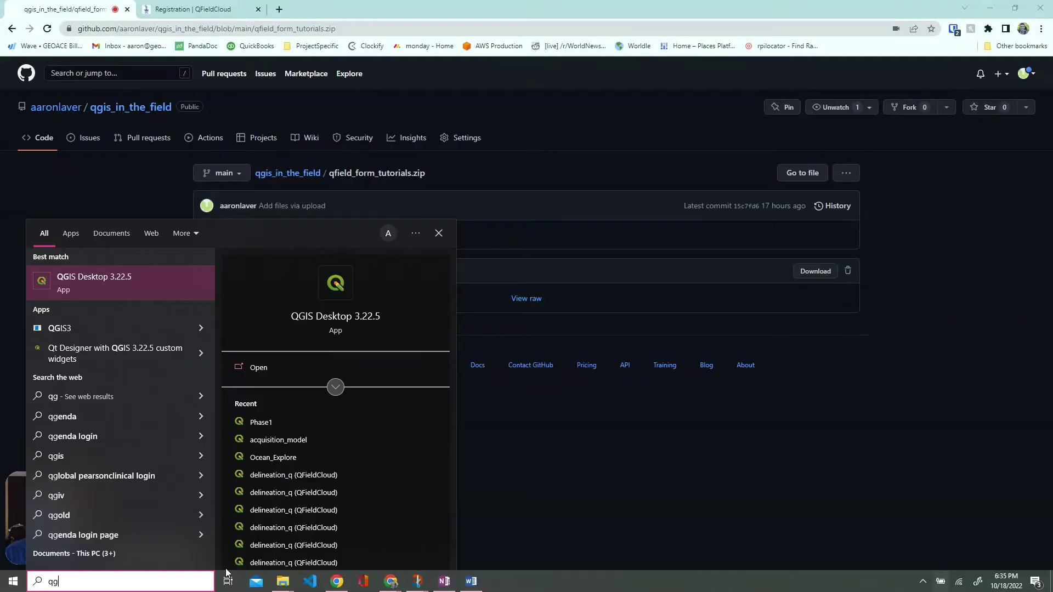
left_click(146, 292)
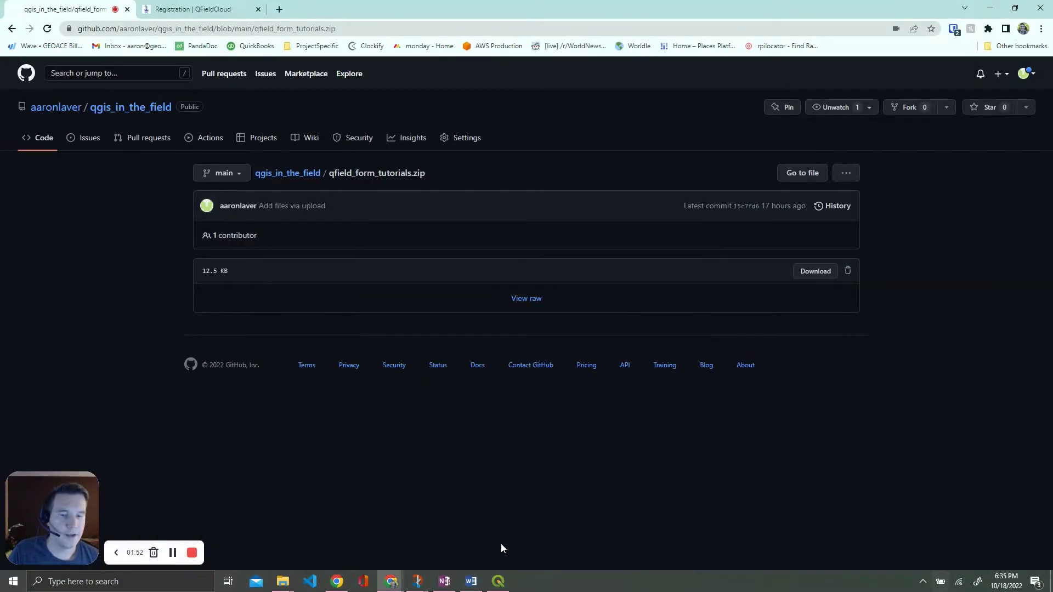
left_click(497, 581)
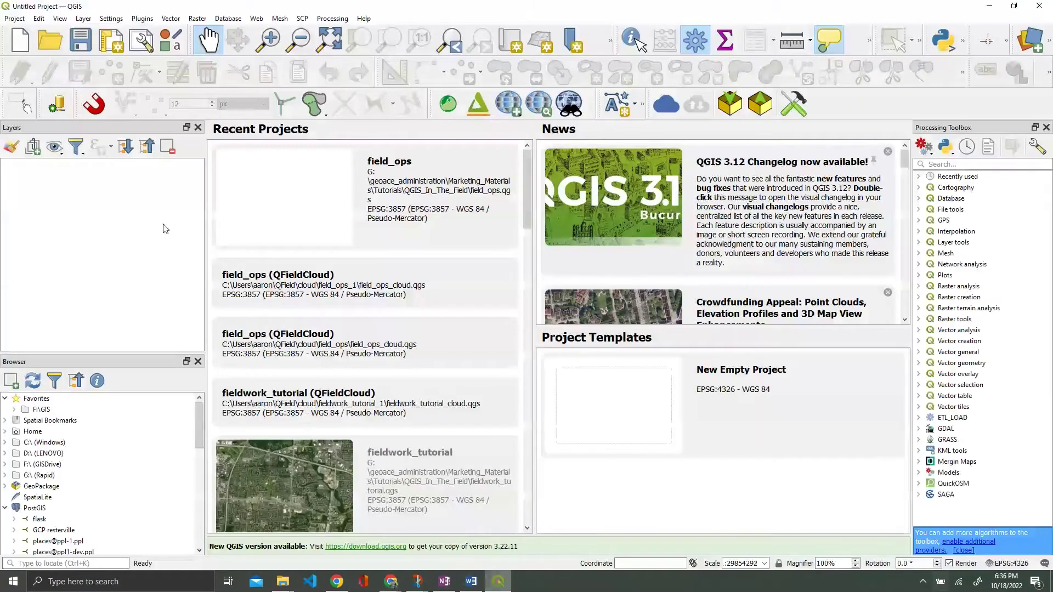
left_click(25, 48)
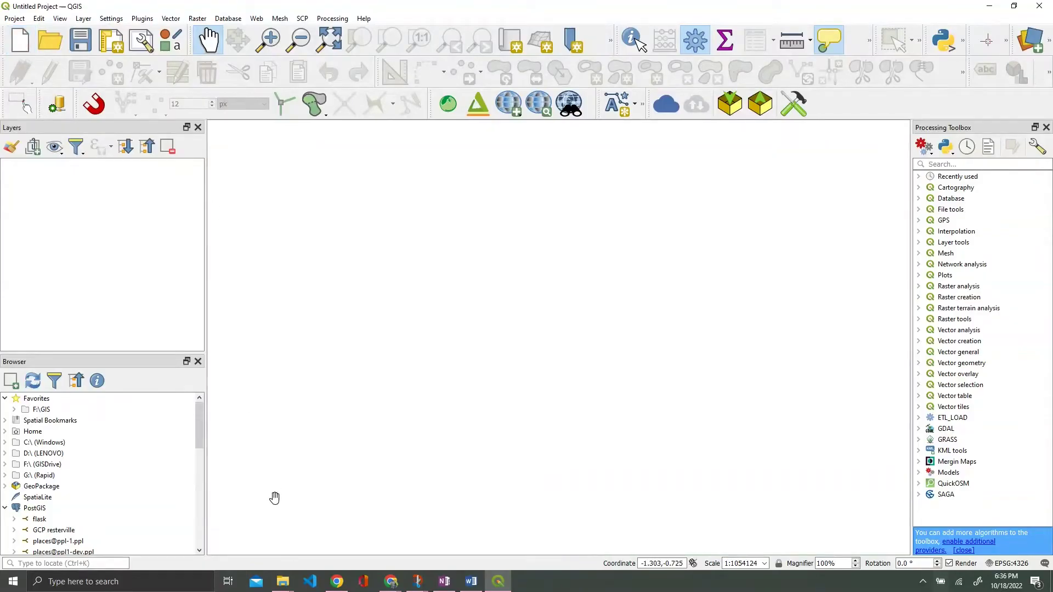
- Drag qfield_form_tutorials.gpkg from the QGIS_In_The_Field folder into QGIS to bring up its layer list
mouse_move(283, 582)
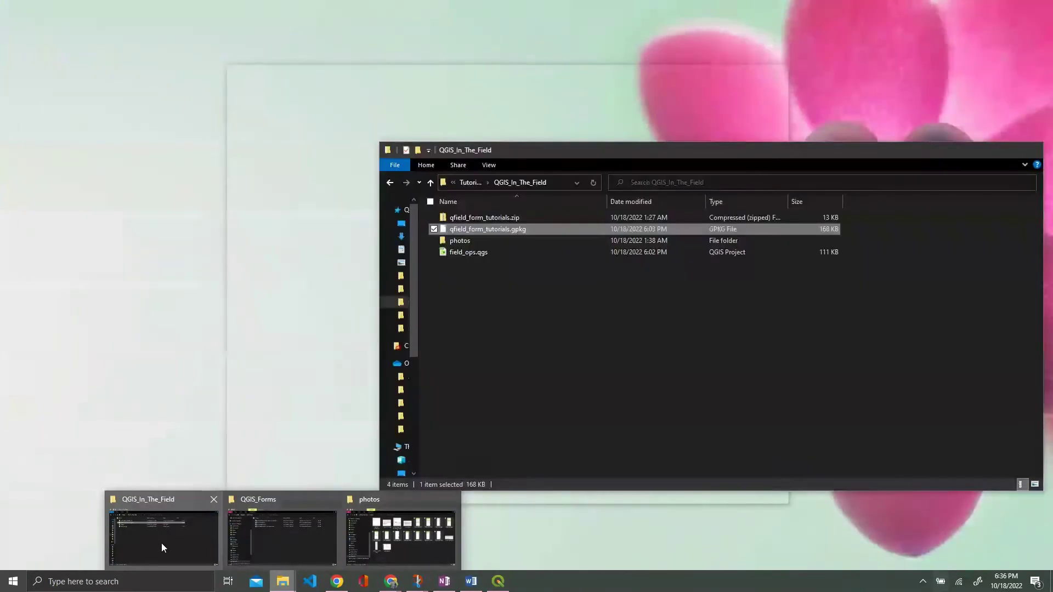
left_click(161, 543)
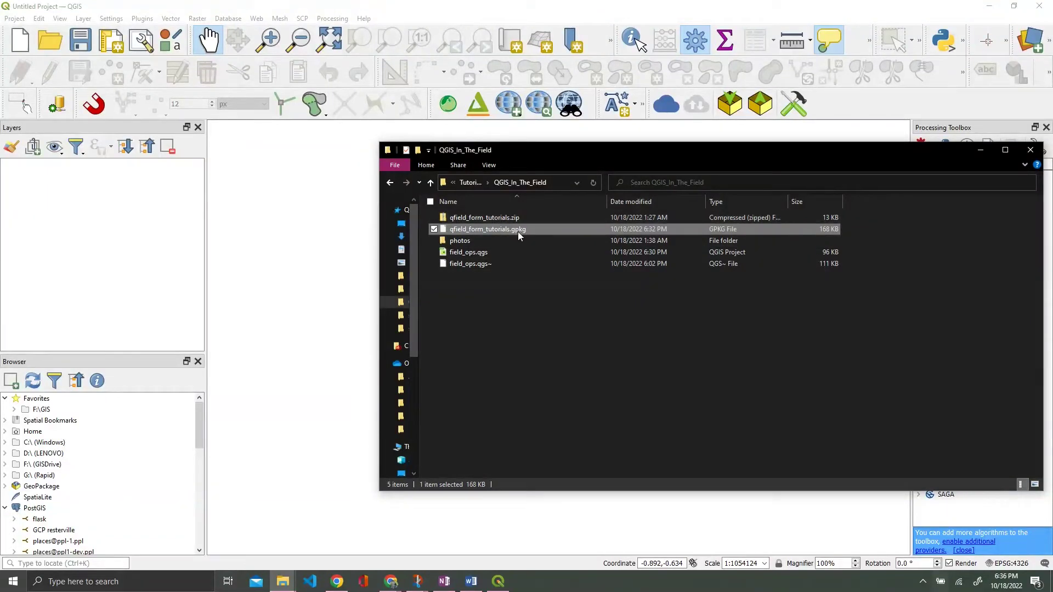
left_click_drag(517, 230, 96, 225)
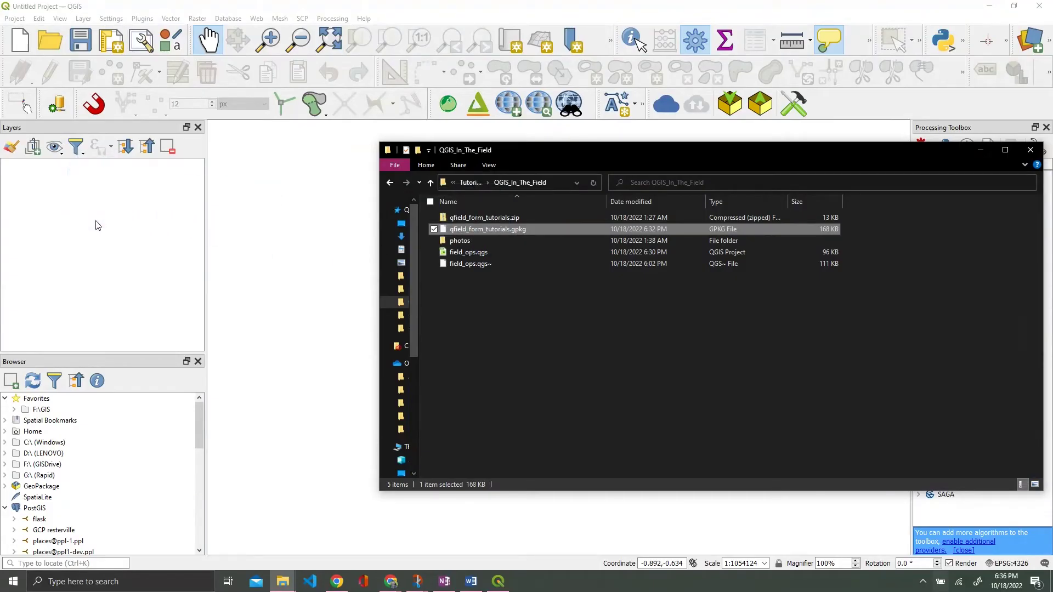
left_click(980, 150)
left_click_drag(489, 198, 494, 187)
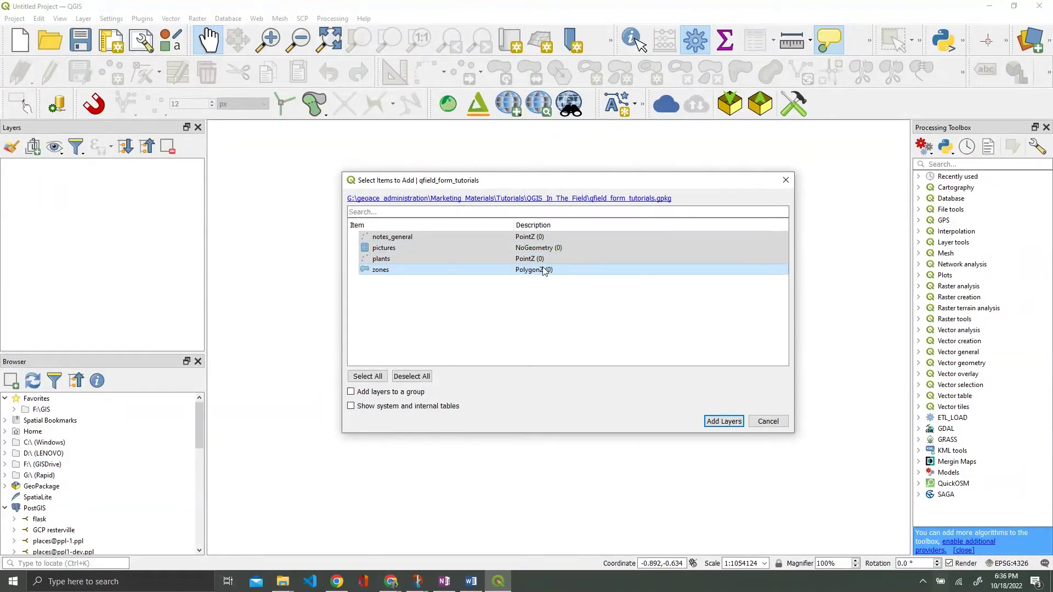
- Add notes_general, pictures, plants and zones to the project, glance at Chrome, and return to QGIS
left_click(732, 425)
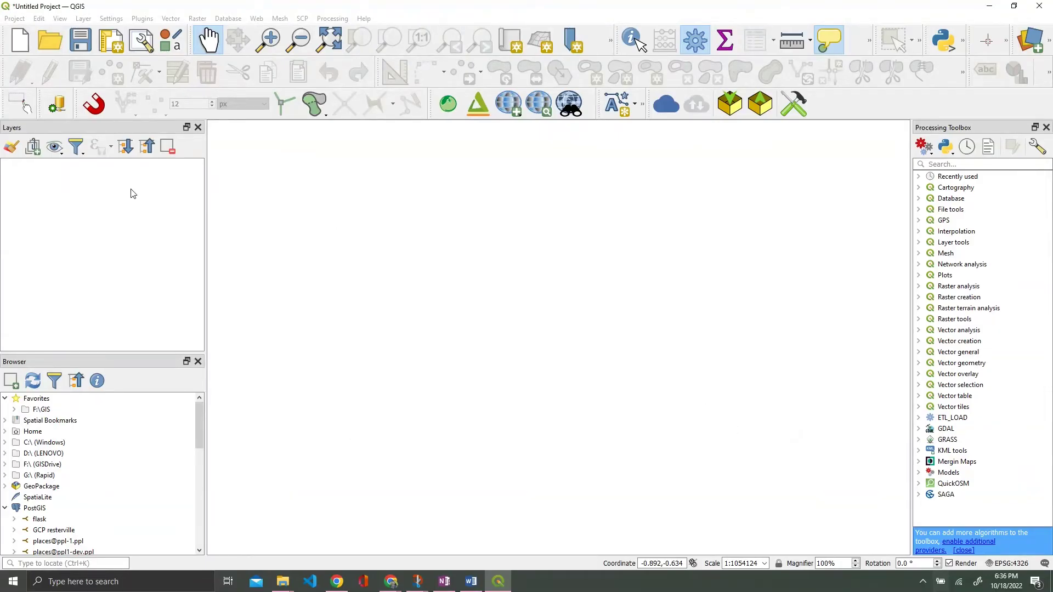
left_click_drag(93, 176, 78, 208)
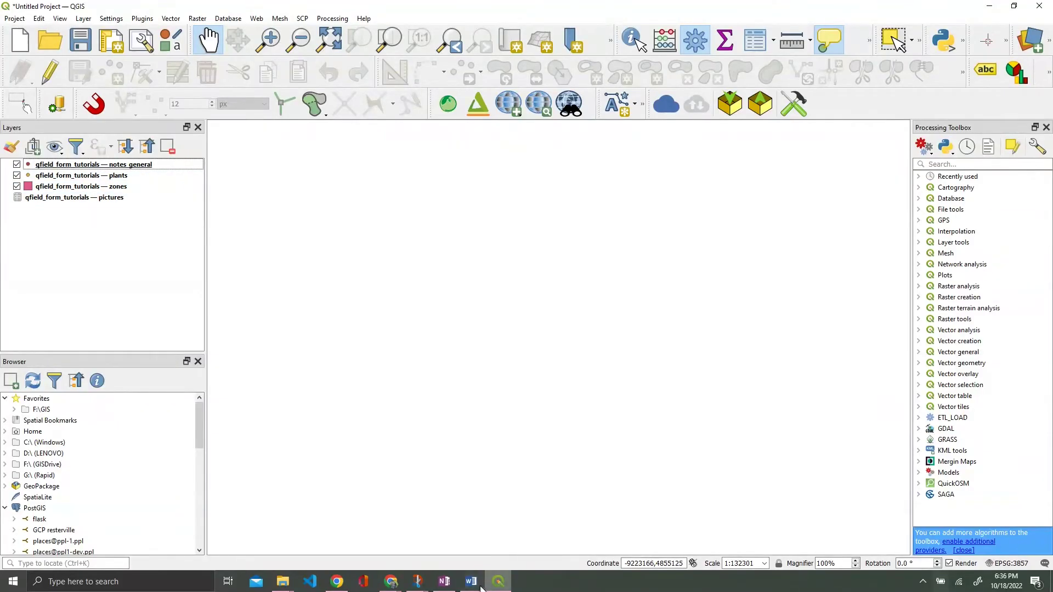
mouse_move(397, 584)
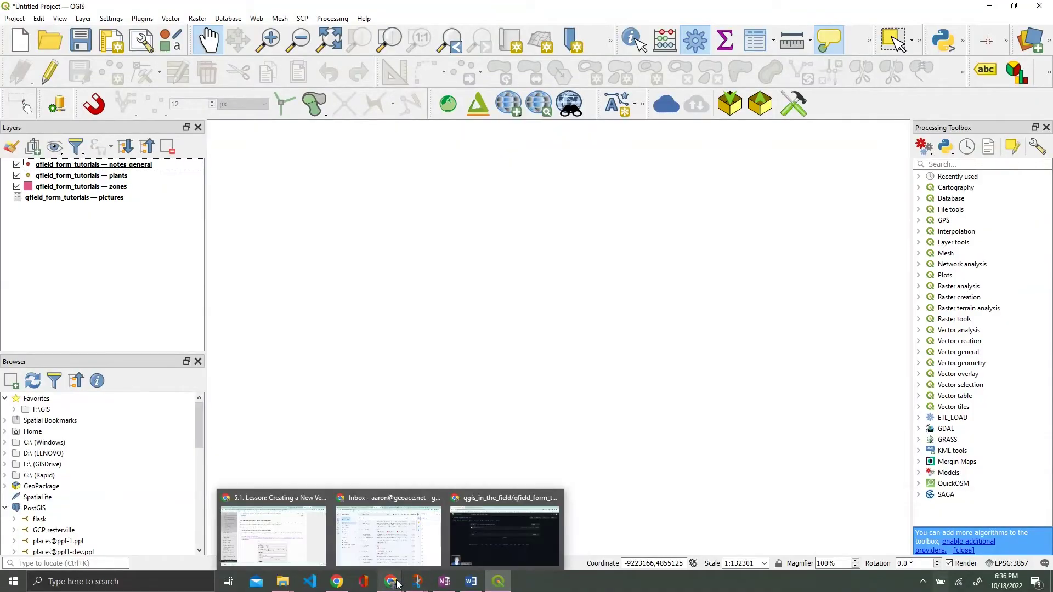
left_click(504, 535)
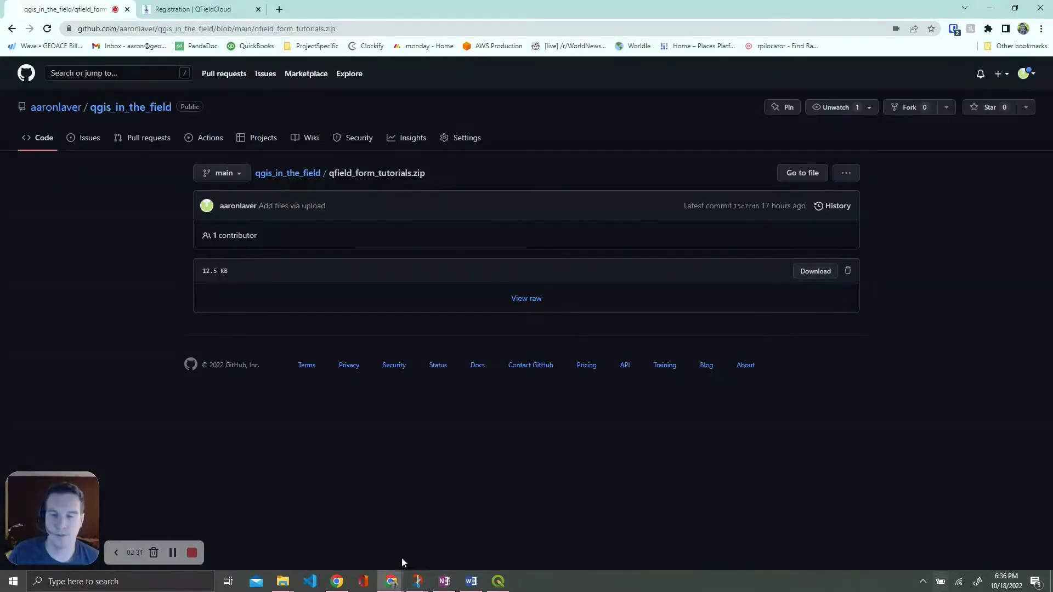
left_click(173, 552)
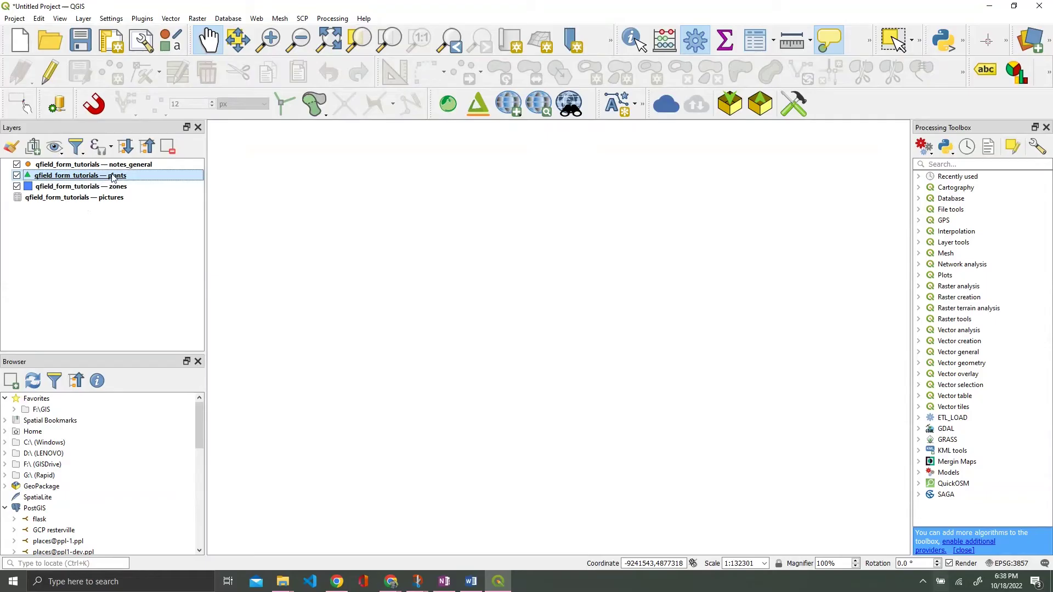
mouse_move(108, 178)
left_click(118, 189)
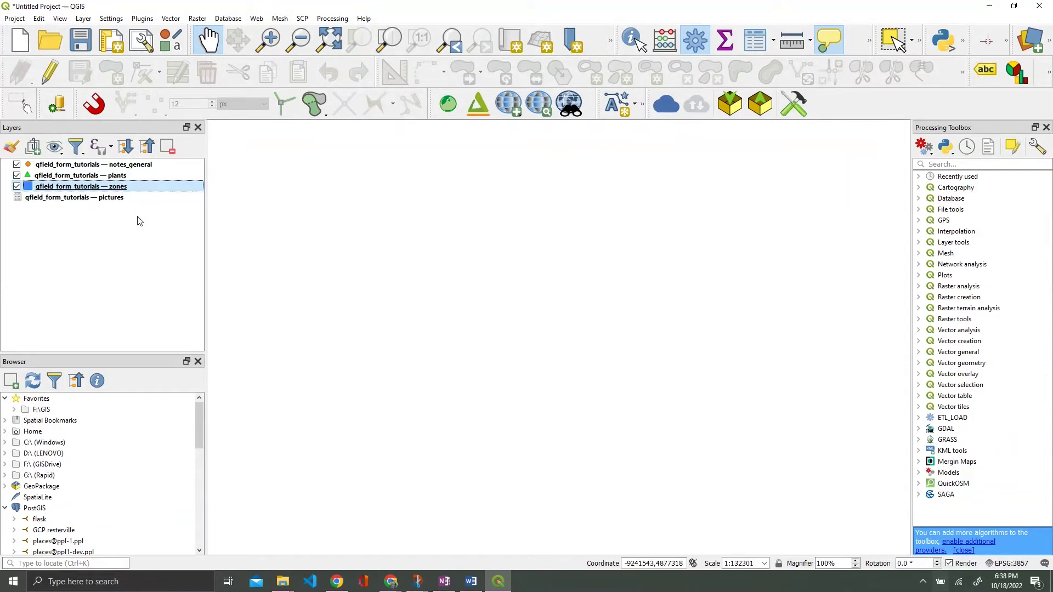
left_click(129, 166)
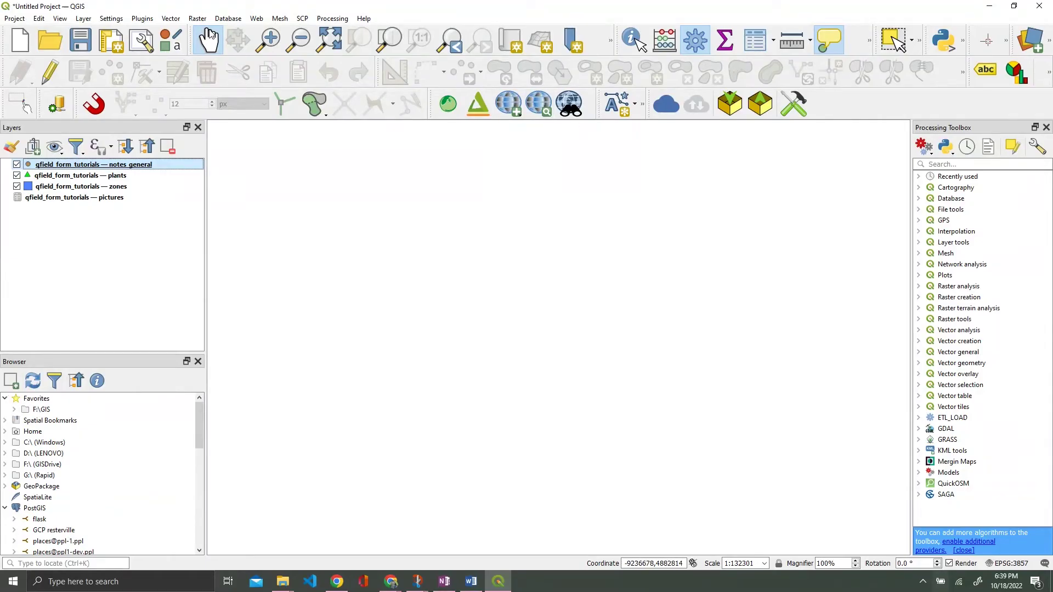
left_click(108, 178)
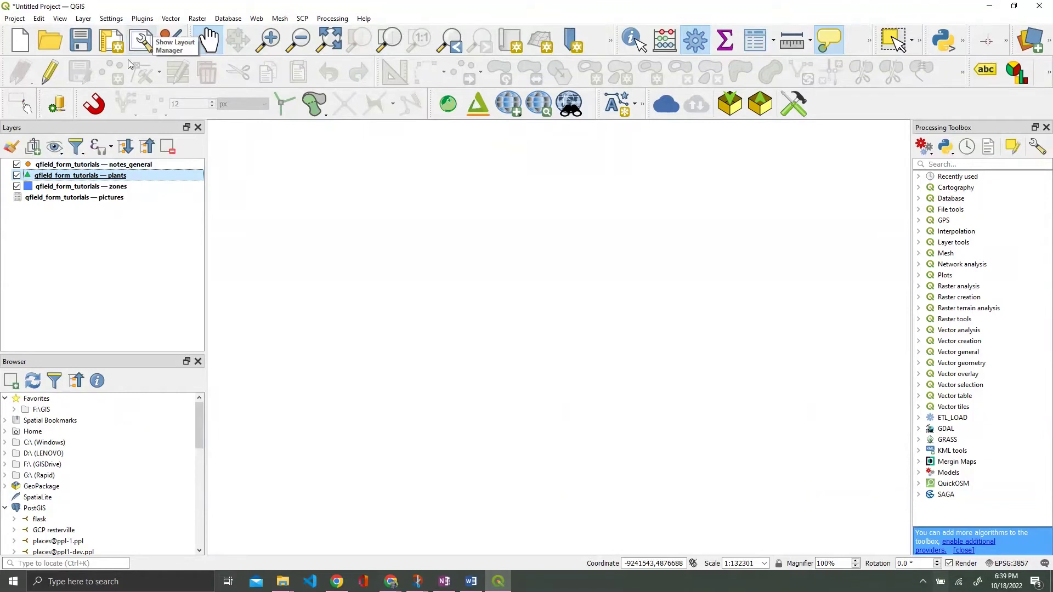
left_click(143, 20)
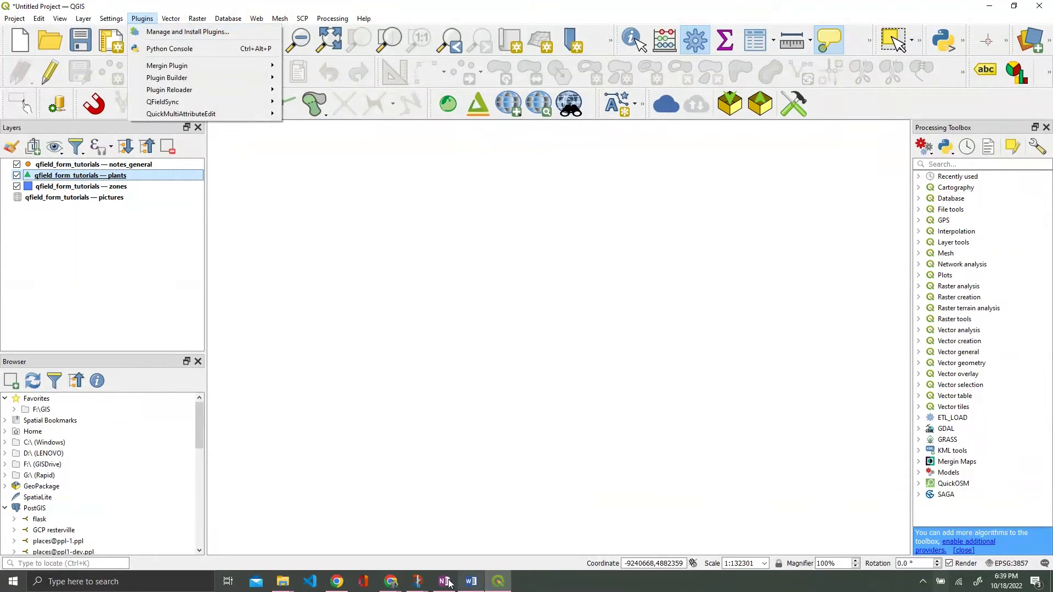
left_click(390, 581)
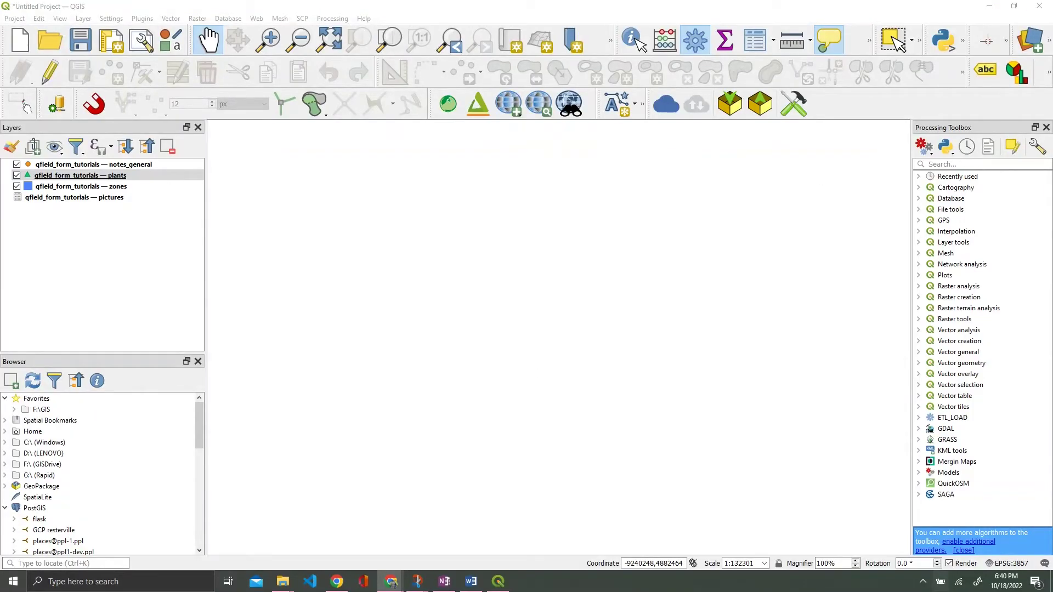
- Save the project in .qgs format as field_ops.qgs in QGIS_In_The_Field, overwriting the existing file
left_click(15, 18)
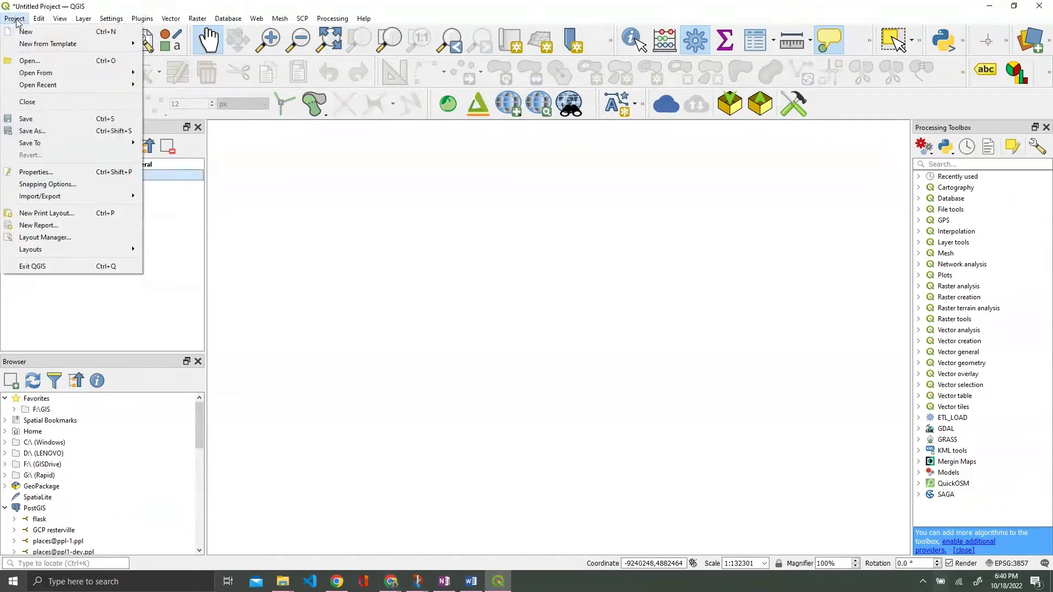
left_click(33, 130)
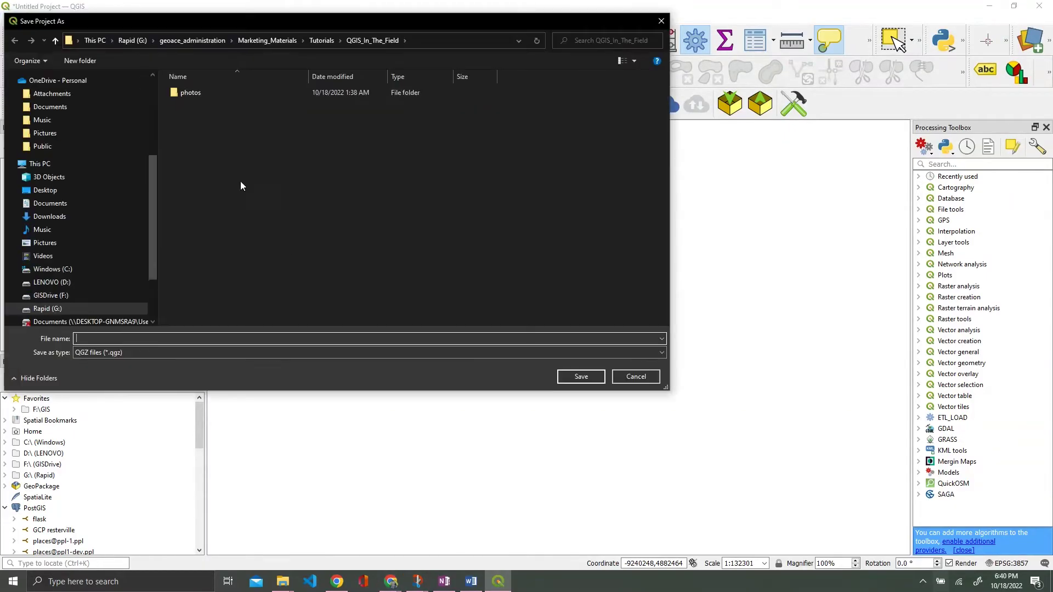
left_click_drag(157, 146, 54, 127)
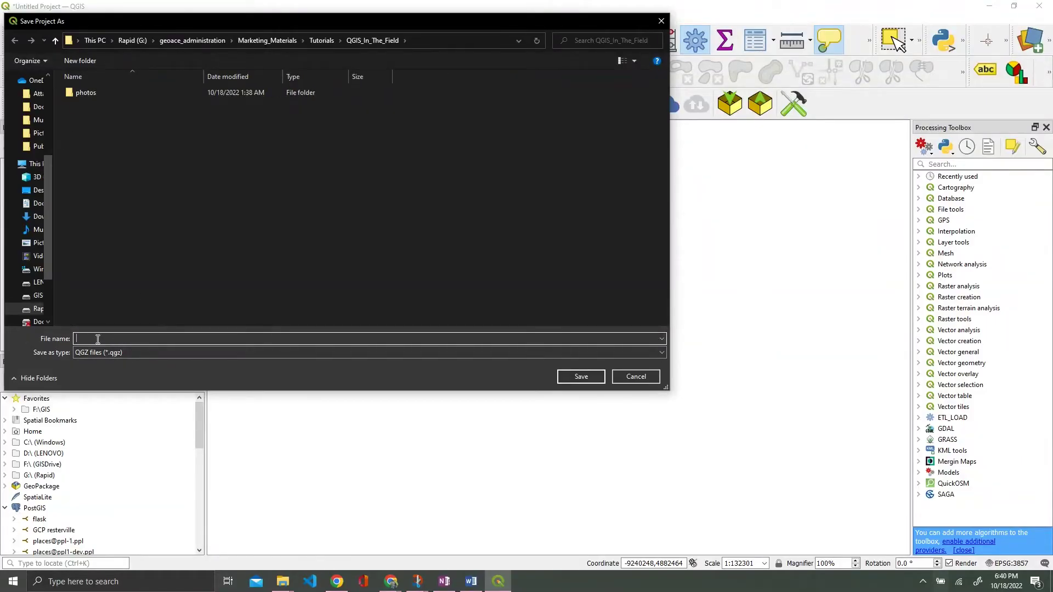
type("f")
type("ield_opers.qgi")
key("BackSpace")
key("BackSpace")
type("s")
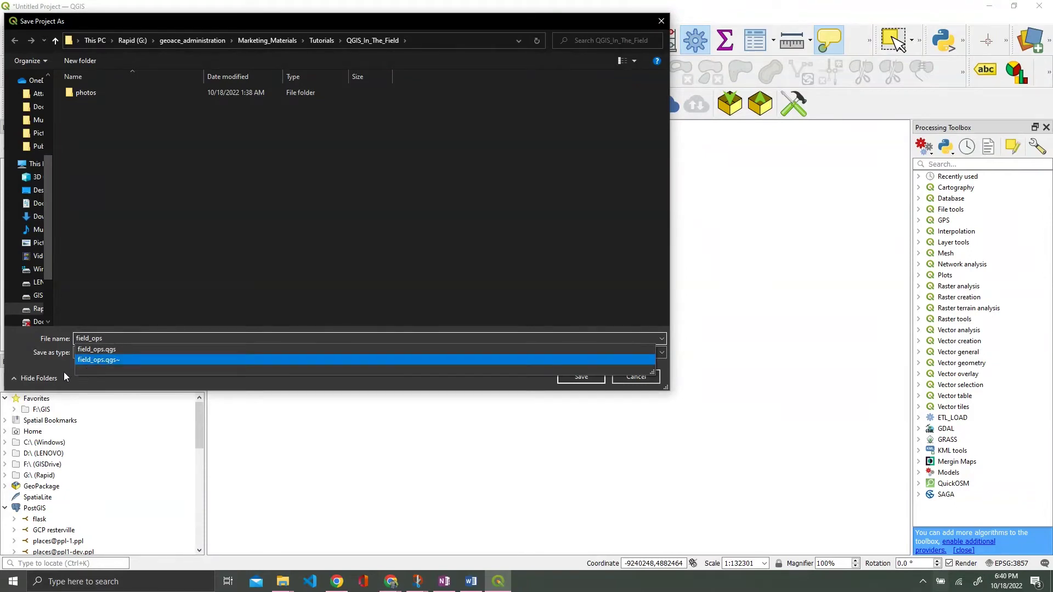
left_click(82, 354)
left_click(93, 353)
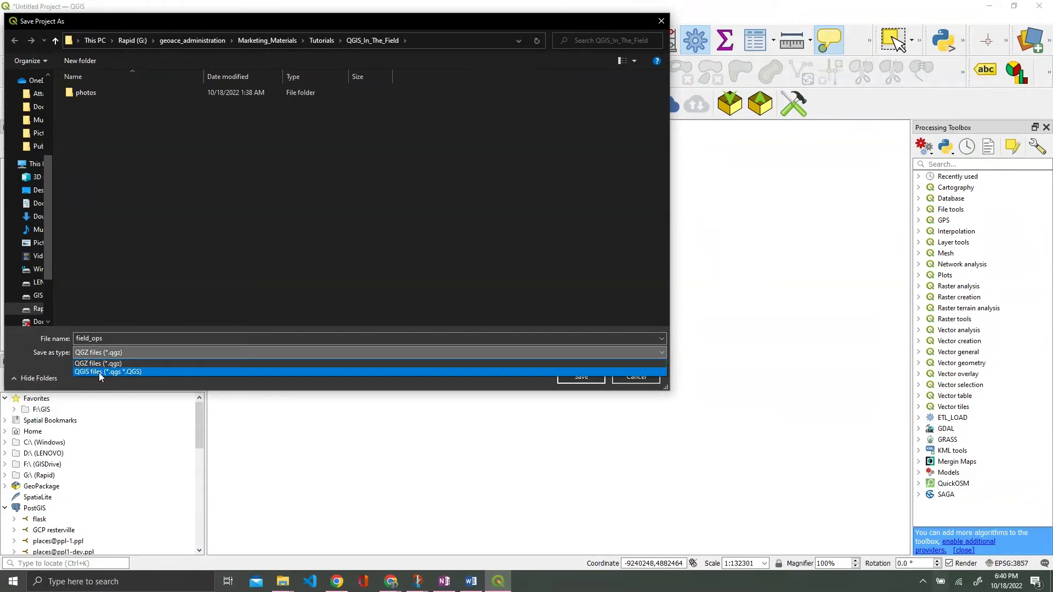
left_click(99, 373)
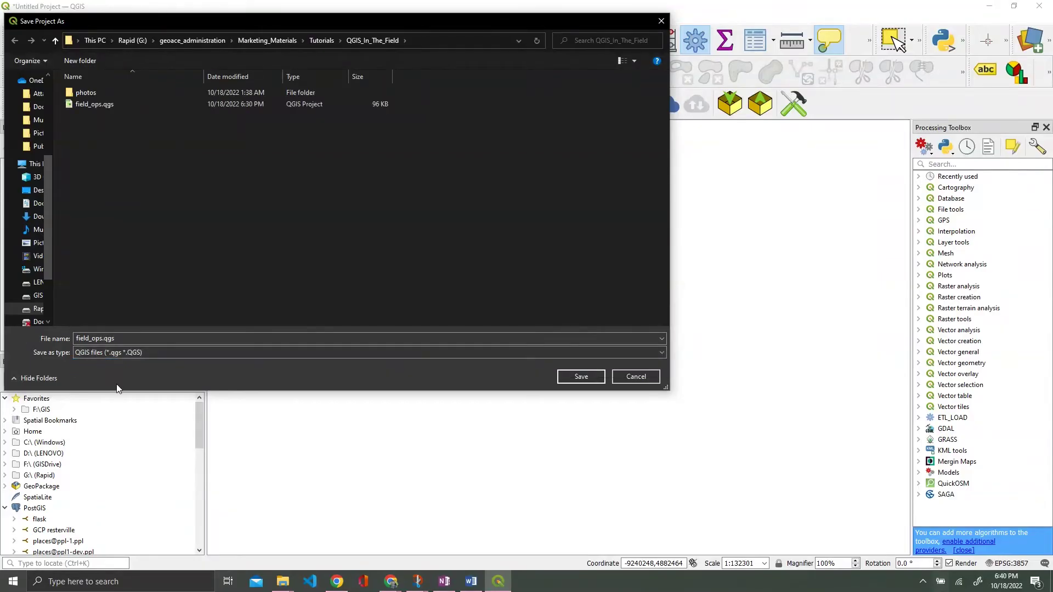
left_click(115, 104)
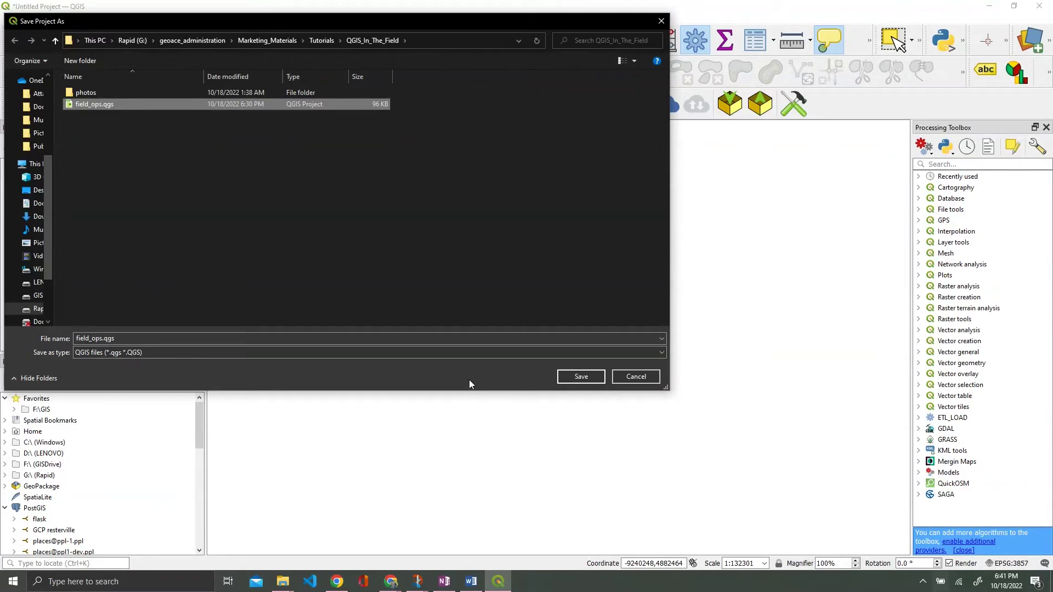
left_click(581, 377)
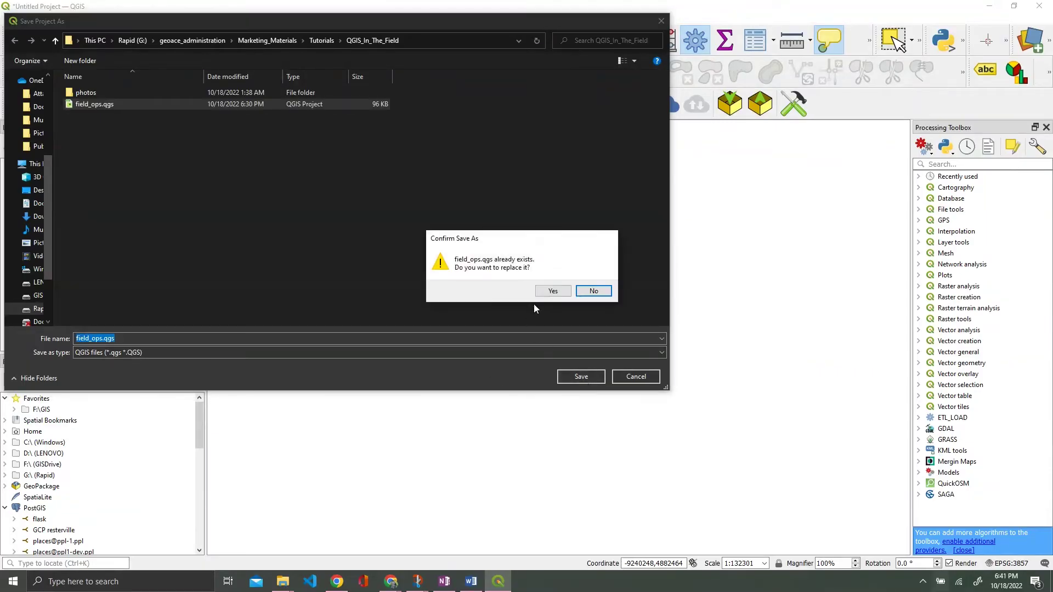
left_click(565, 295)
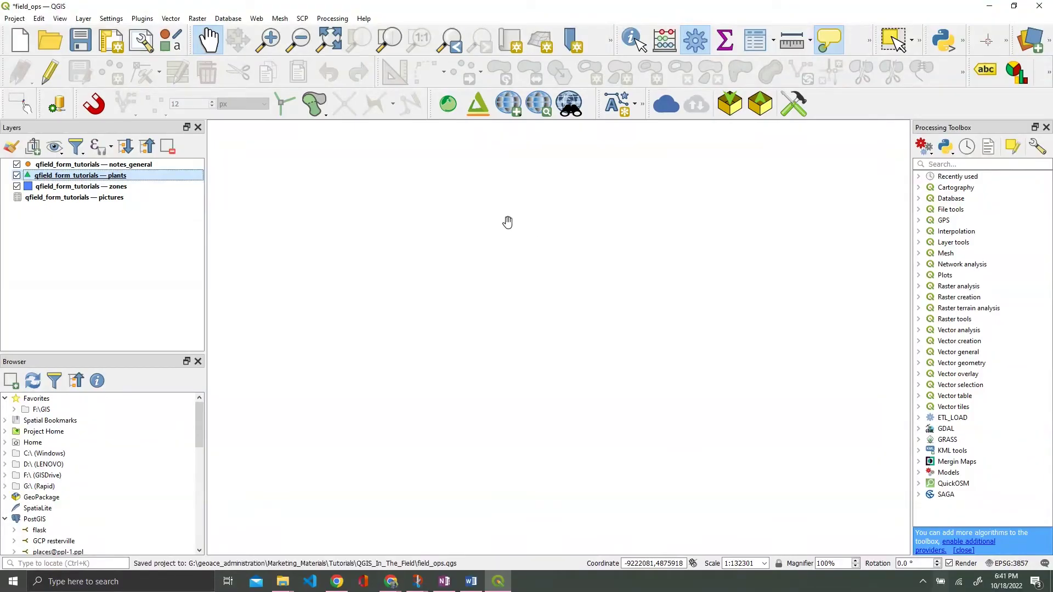
- Add the World Imagery layer from ArcGIS REST Servers and place it below the tutorial layers
left_click(80, 40)
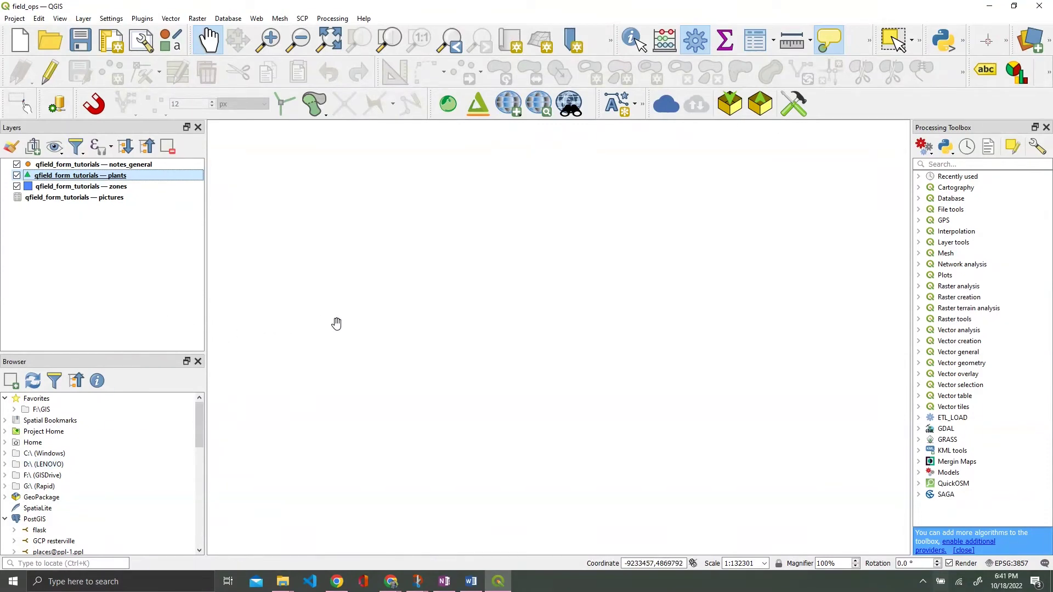
scroll(95, 460, "down", 8)
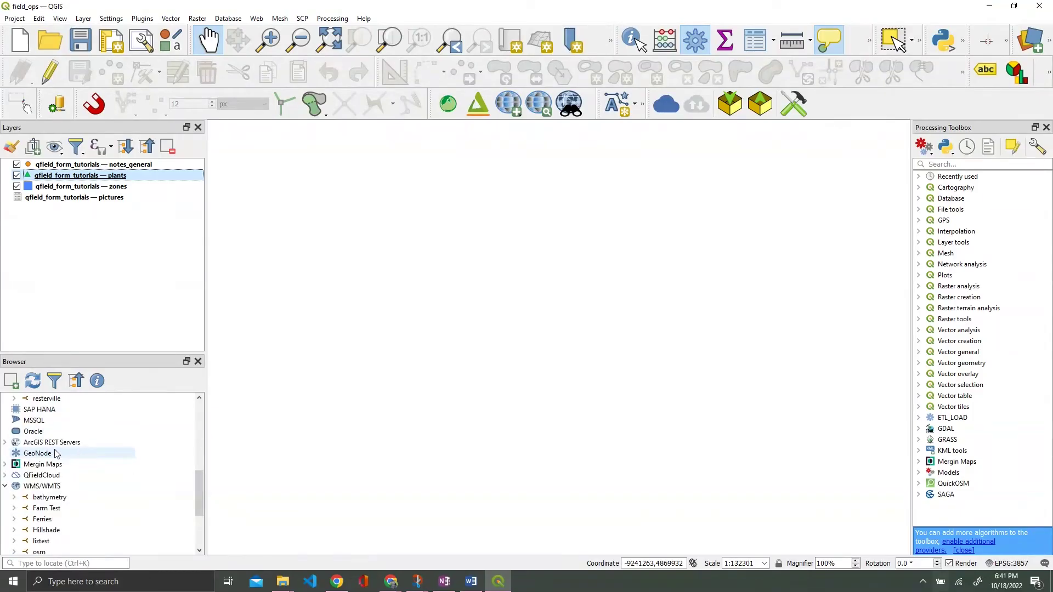
left_click(4, 443)
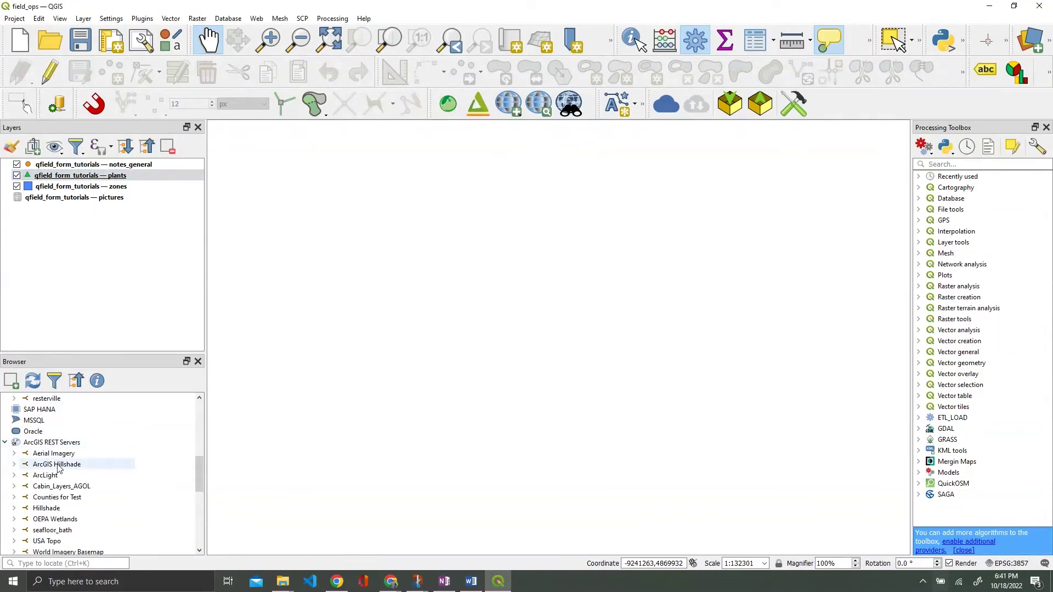
left_click(14, 453)
scroll(86, 479, "down", 5)
scroll(86, 478, "down", 10)
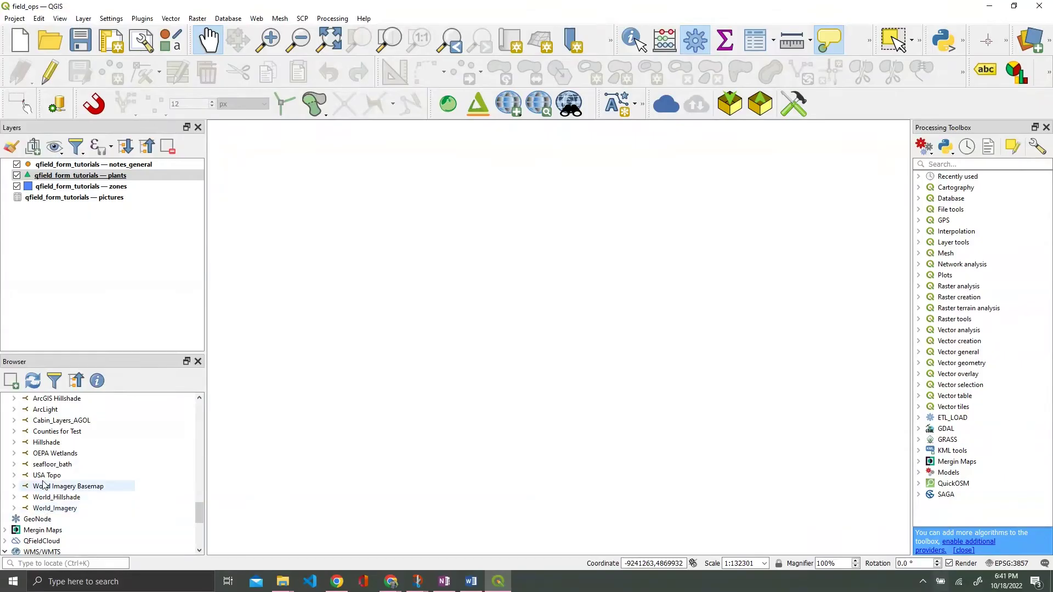
left_click(14, 509)
scroll(70, 509, "down", 6)
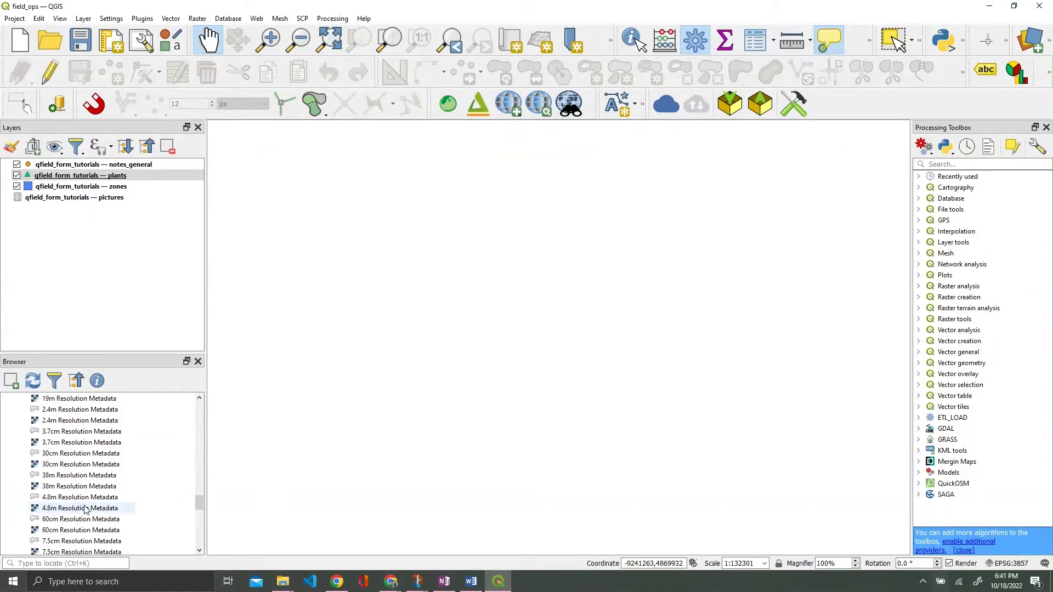
left_click_drag(70, 509, 89, 242)
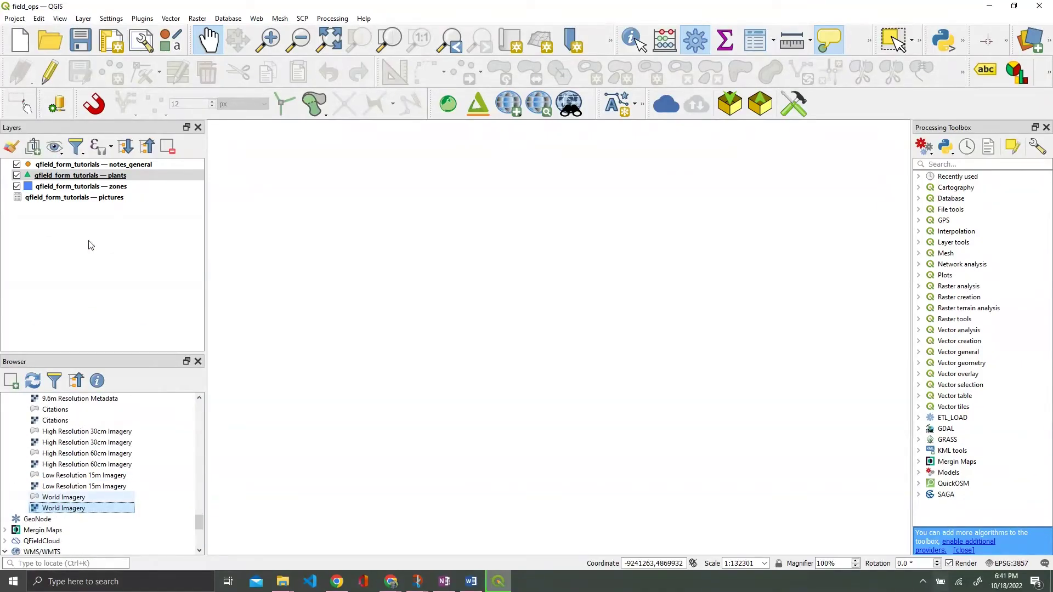
left_click_drag(58, 175, 69, 215)
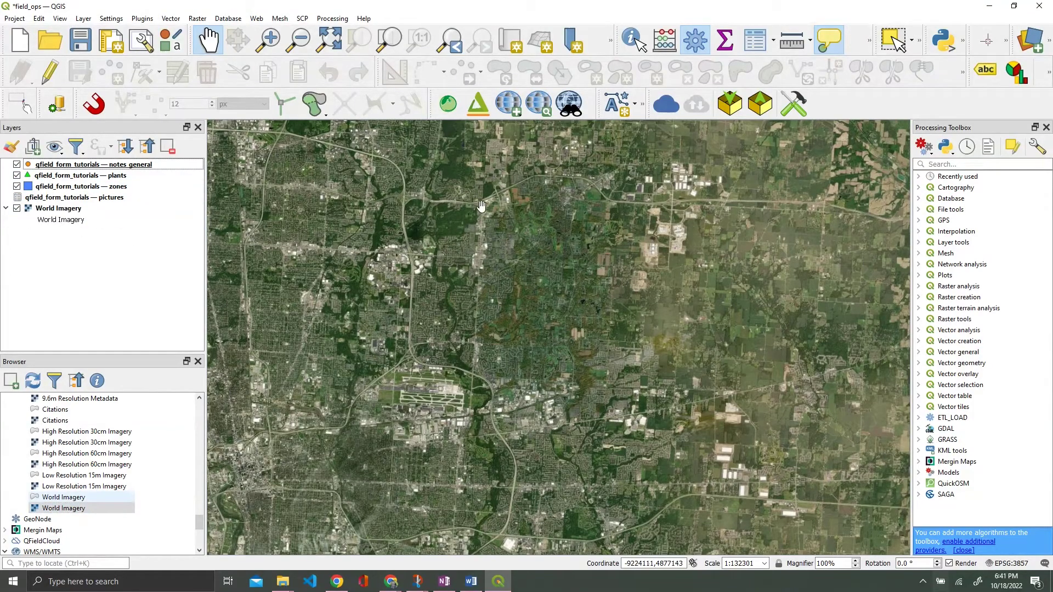
- In Manage and Install Plugins, search 'qfield' to locate the QField Sync plugin
left_click(150, 22)
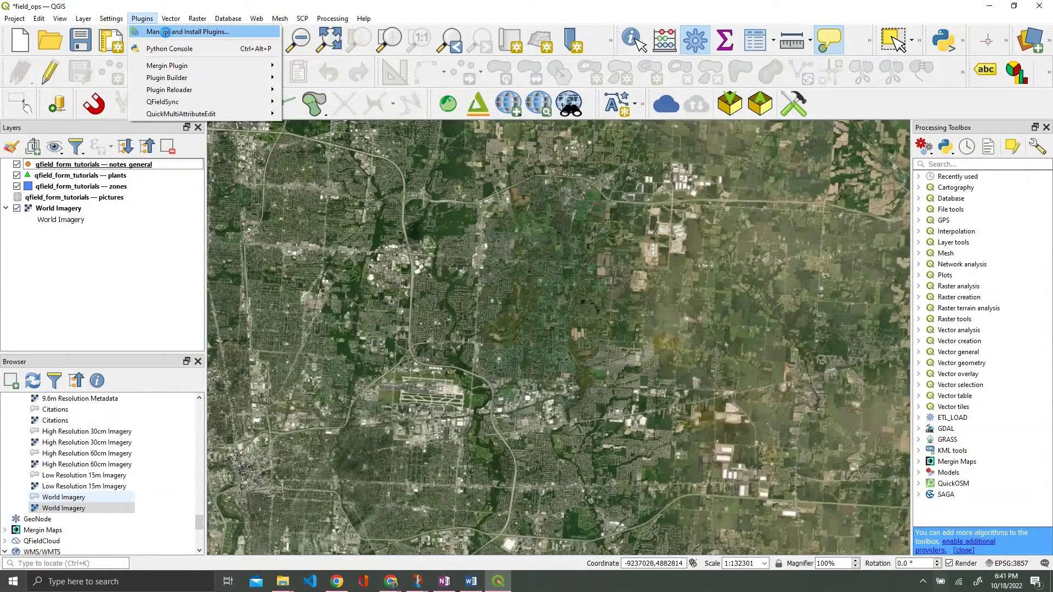
left_click(168, 34)
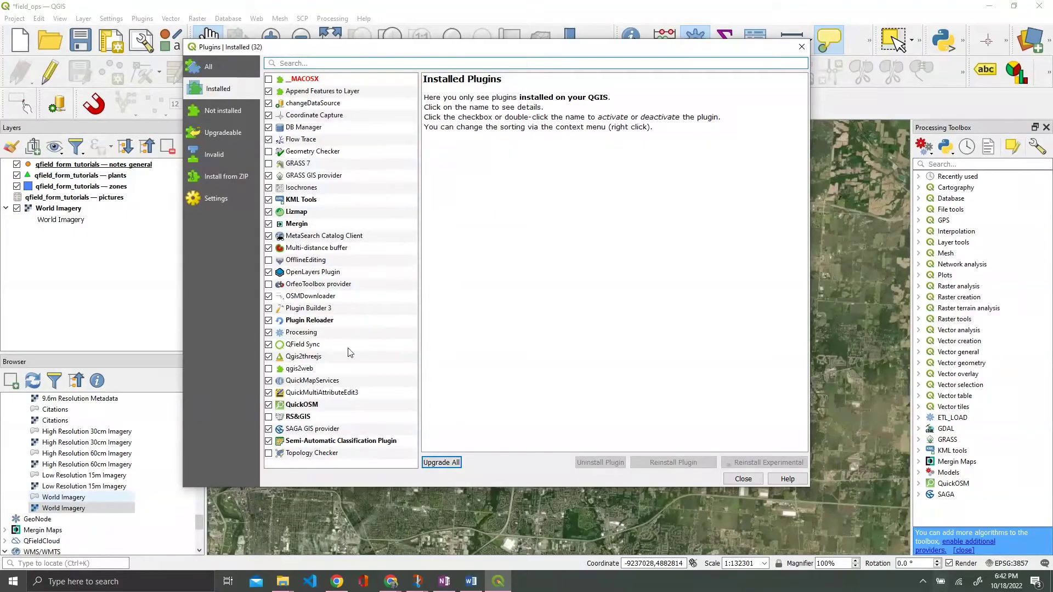
left_click(314, 346)
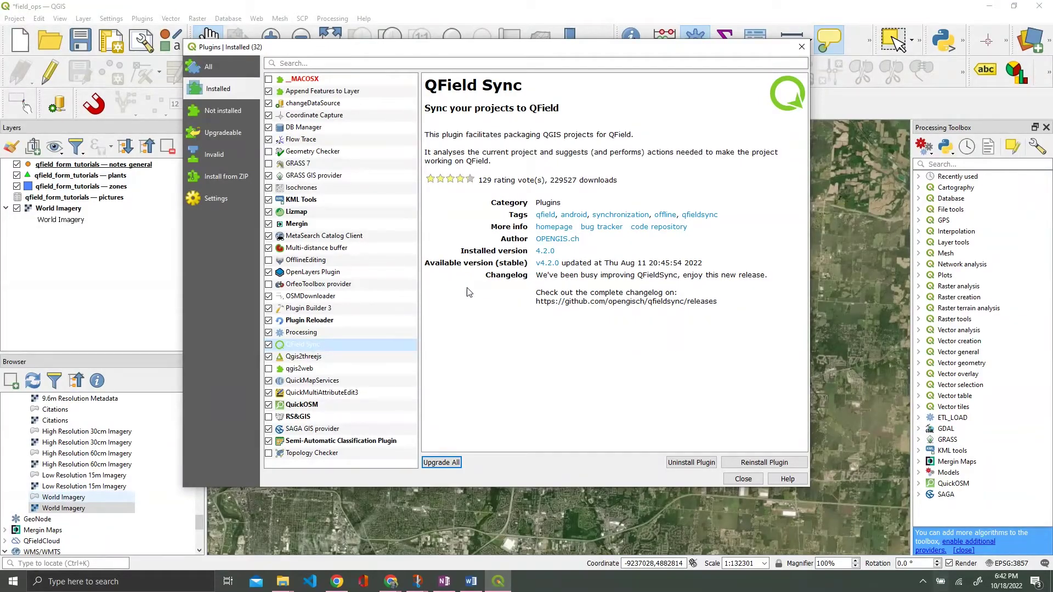
left_click(335, 63)
type("qfield")
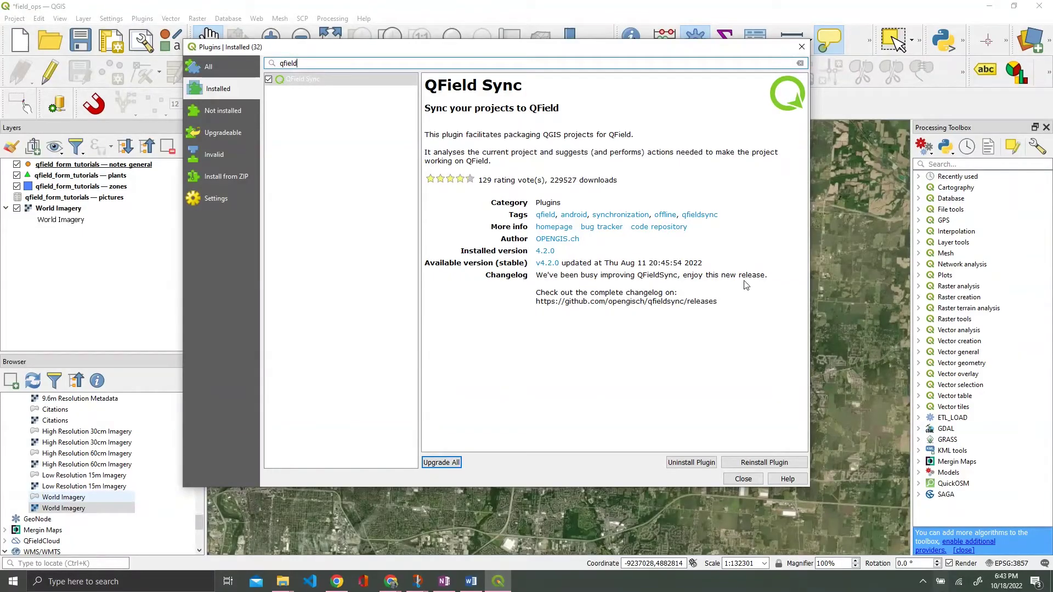
- Reinstall QField Sync, close the plugin manager, and enable the QFieldSync toolbar
left_click(760, 463)
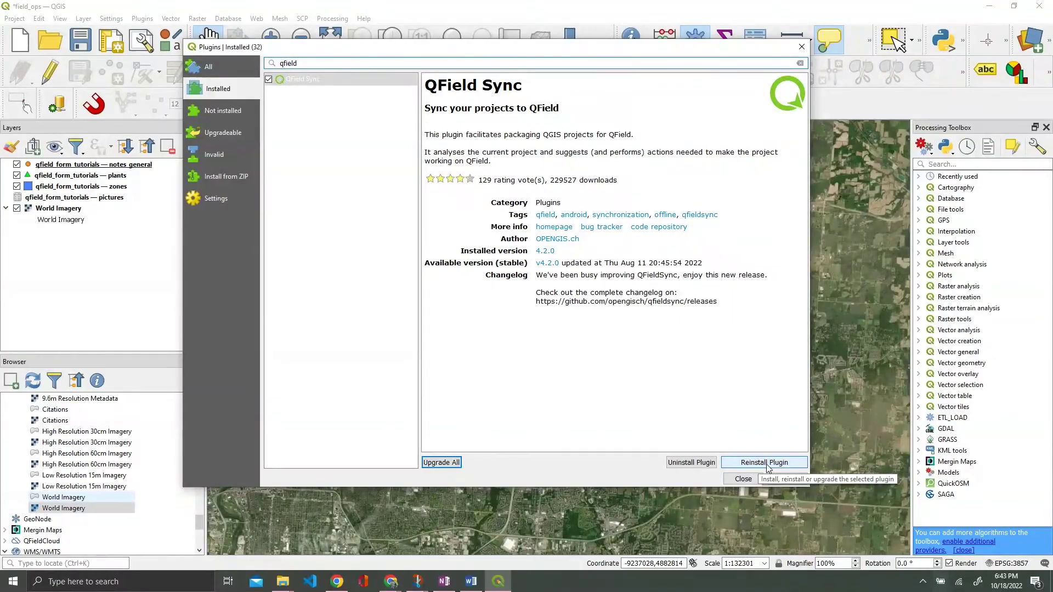
left_click(766, 468)
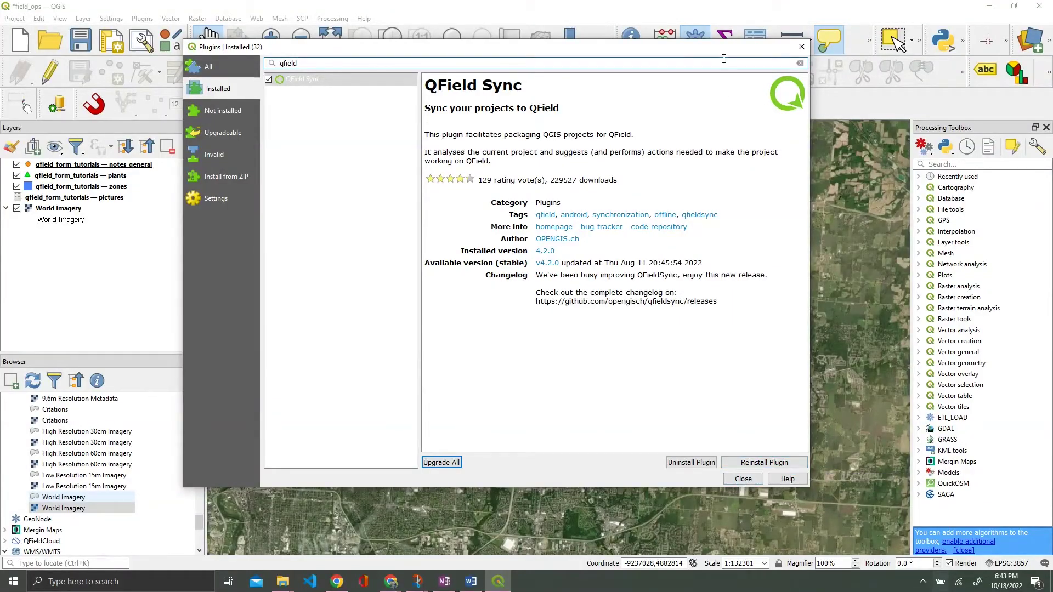
left_click(743, 479)
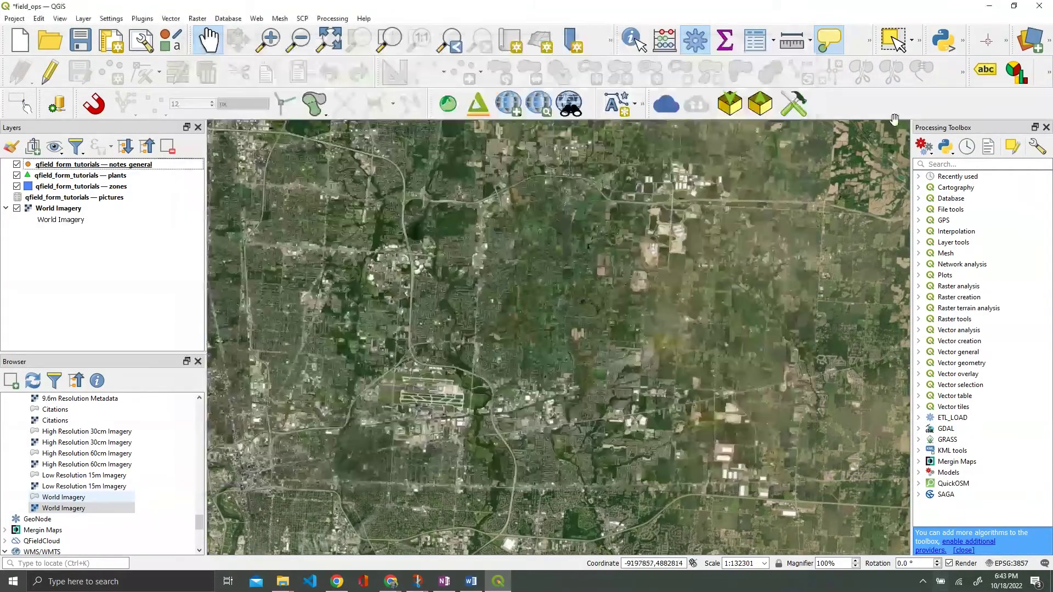
right_click(880, 108)
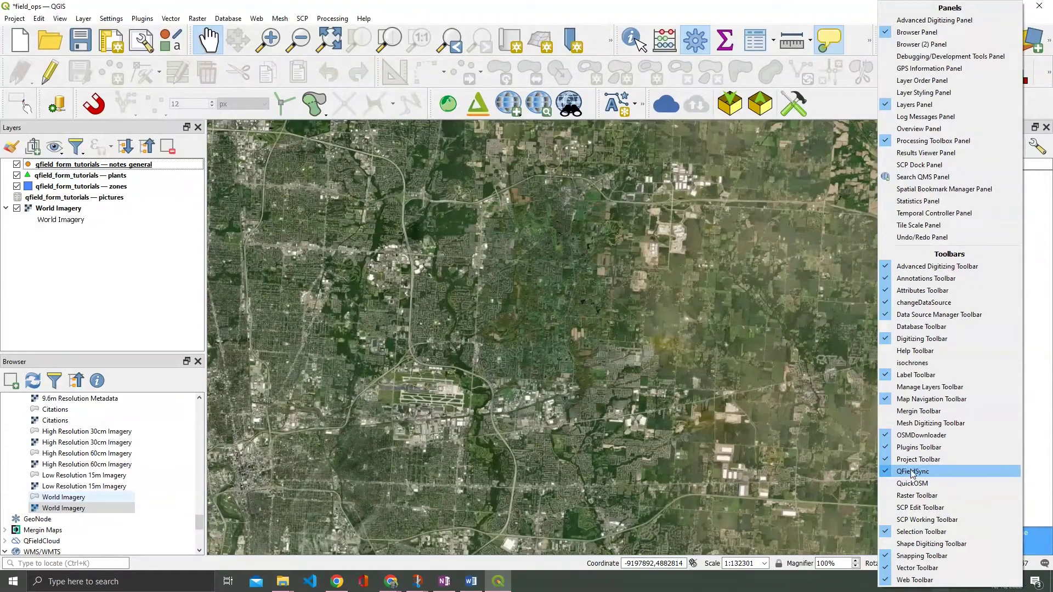
left_click(830, 120)
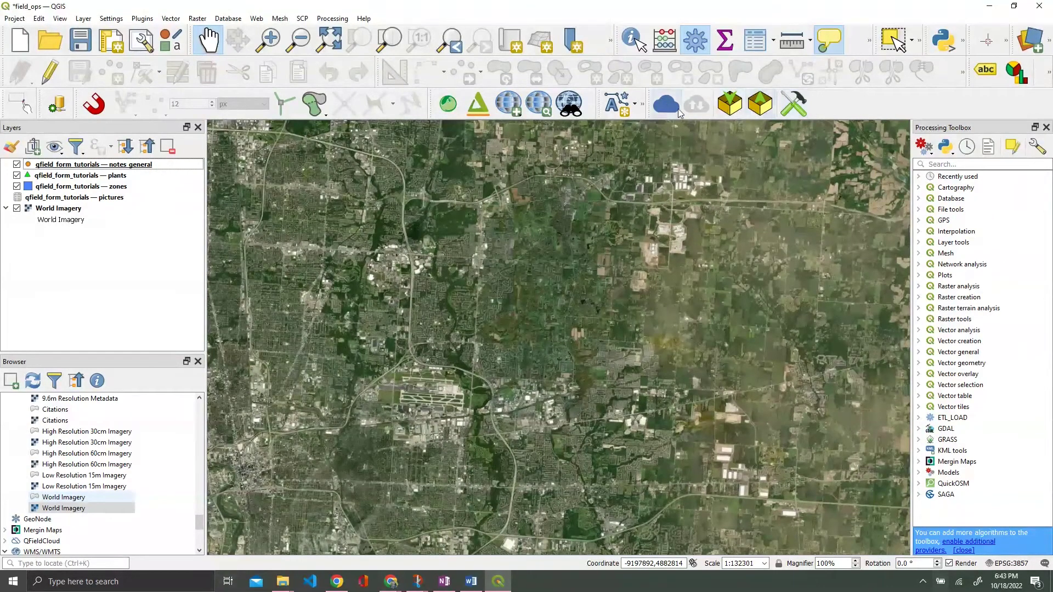
- Pick World Imagery as the Base Map Layer in the QField project settings and confirm with OK
left_click(802, 115)
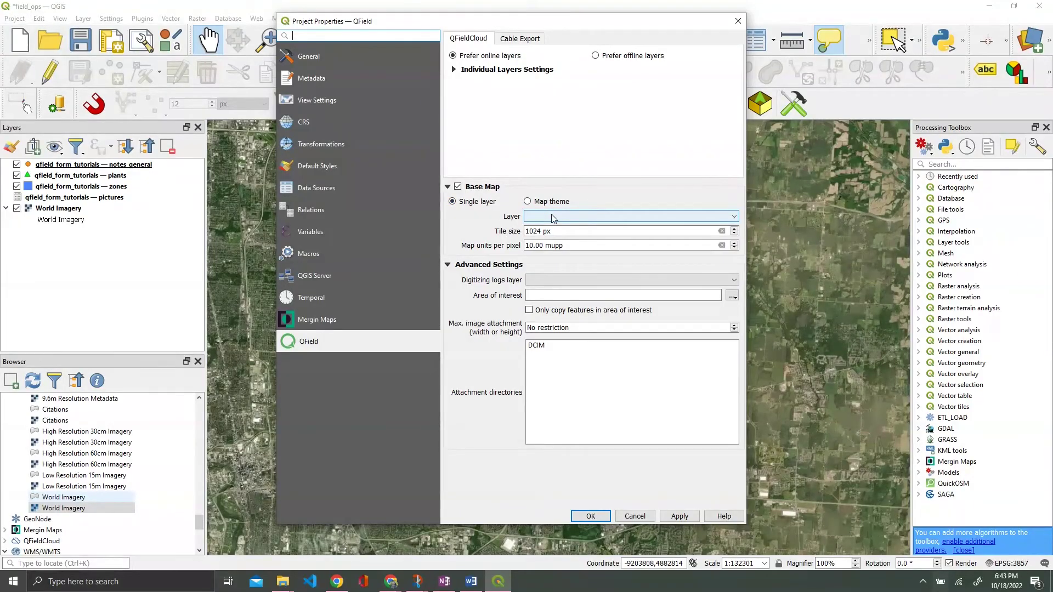
left_click(553, 217)
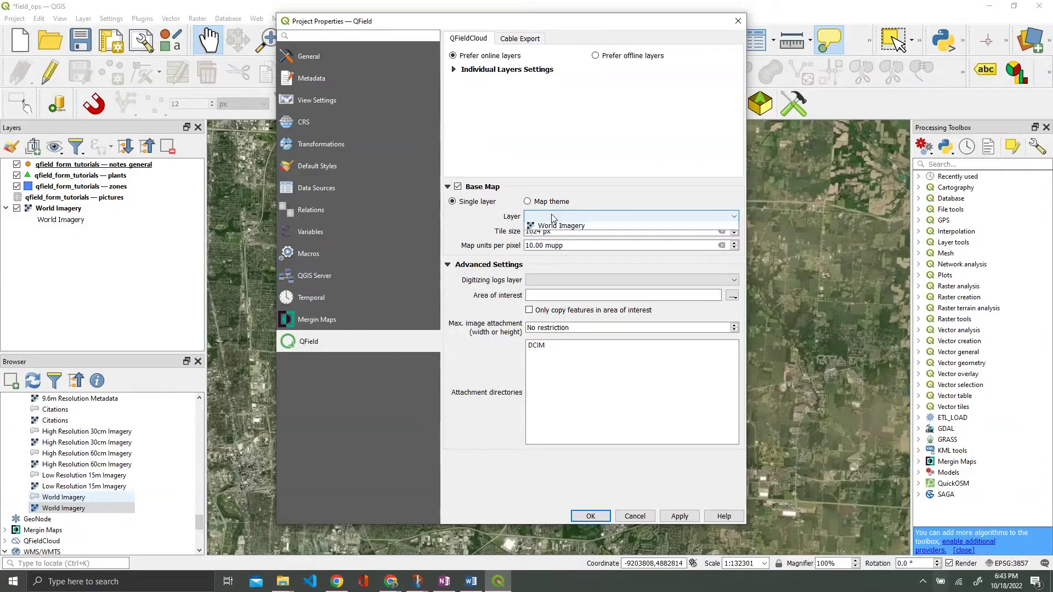
left_click(558, 228)
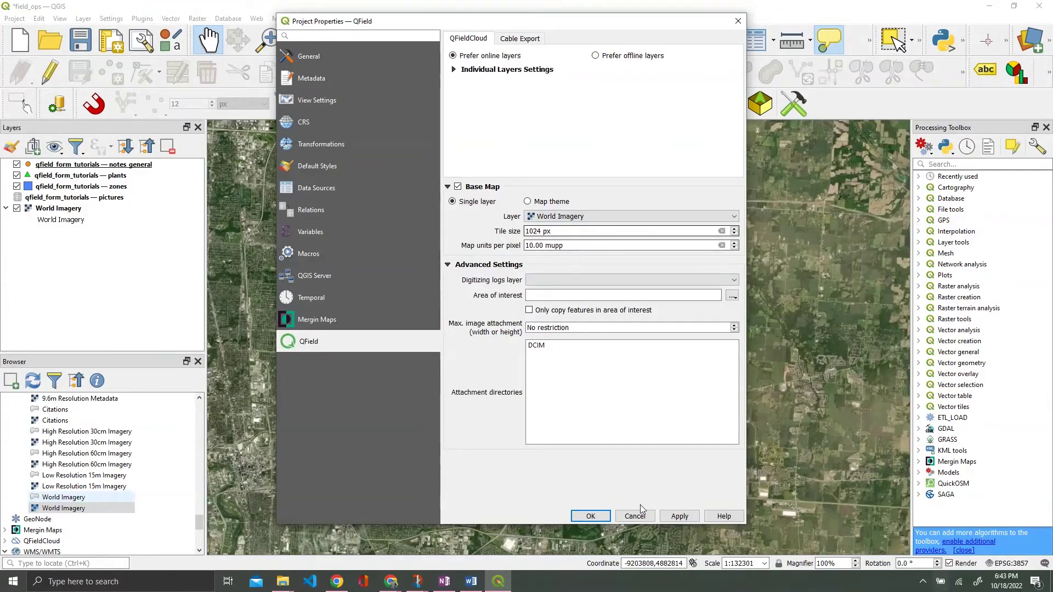
left_click(590, 516)
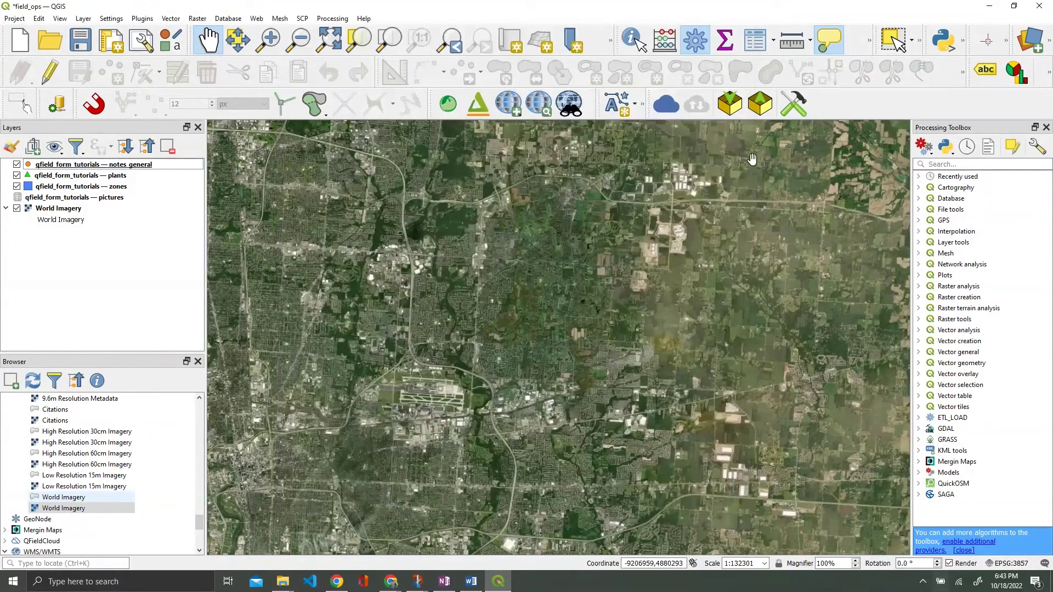
- Sign in to QFieldCloud with the account credentials and choose Create New Project
left_click(666, 105)
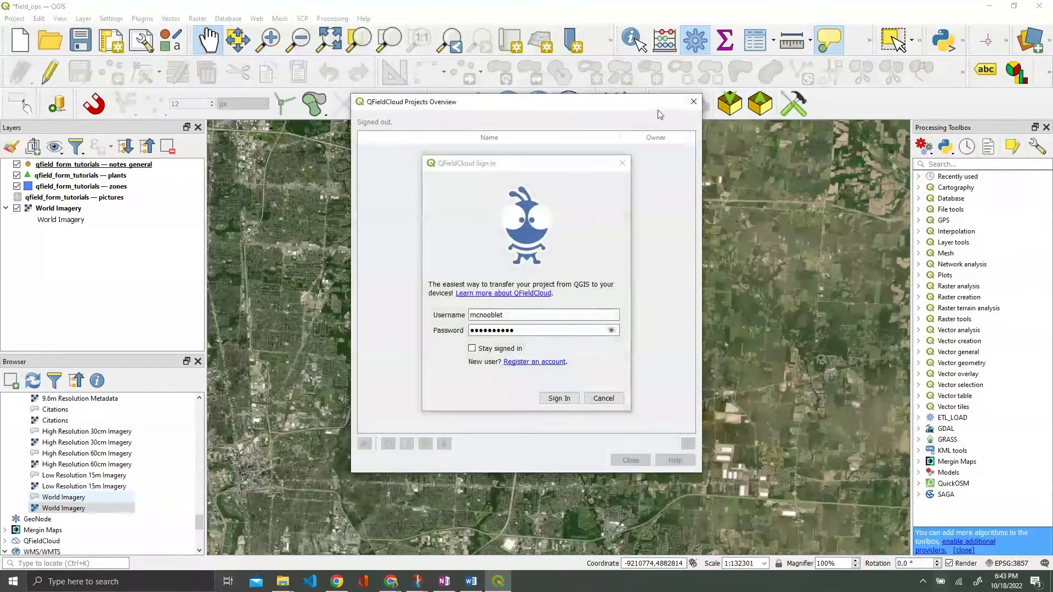
mouse_move(468, 162)
left_mouse_down()
mouse_move(510, 164)
mouse_move(425, 153)
mouse_move(466, 166)
left_mouse_up()
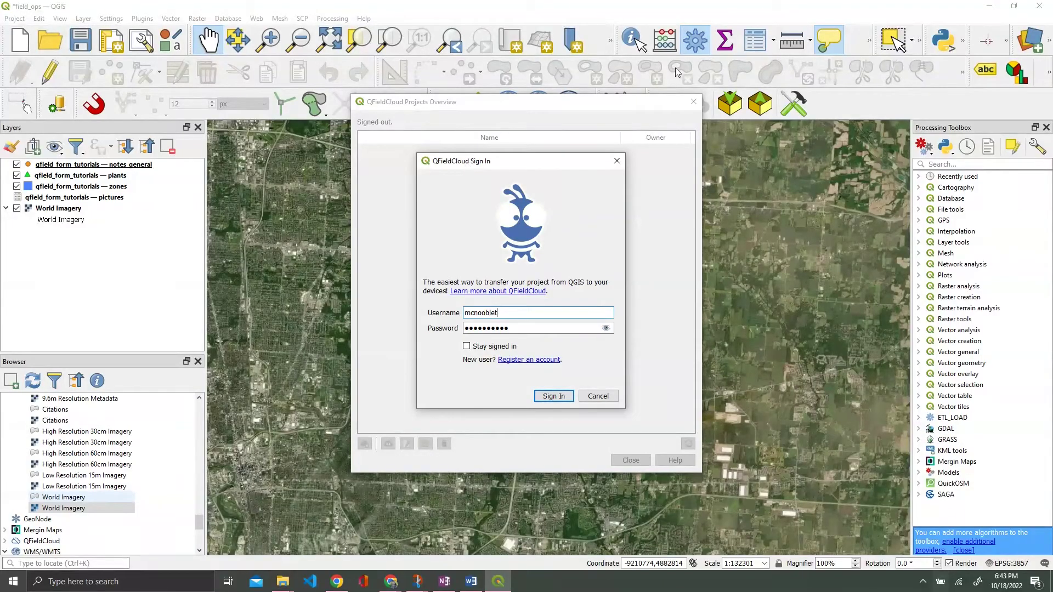
left_click(505, 327)
left_click(554, 397)
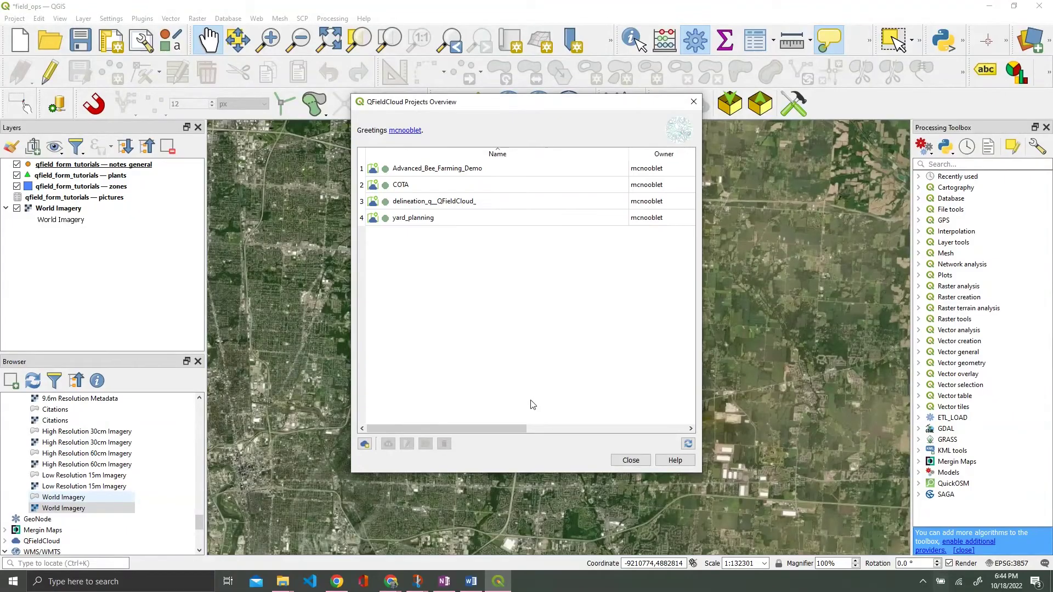
left_click(365, 444)
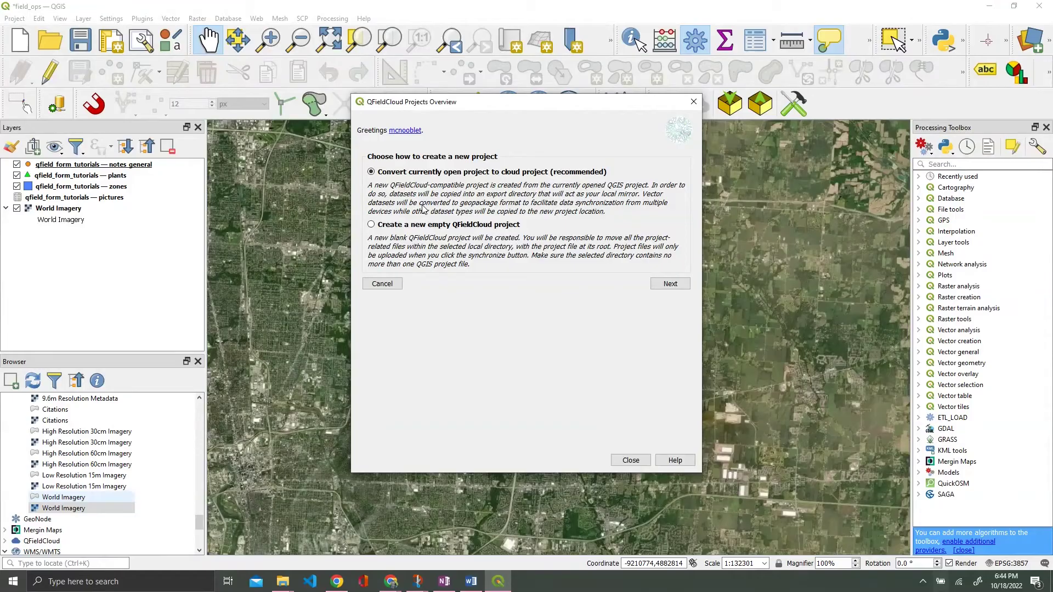
- Create the field_ops cloud project described 'Field operations layer', then acknowledge the sync notice and close the overview
left_click(669, 289)
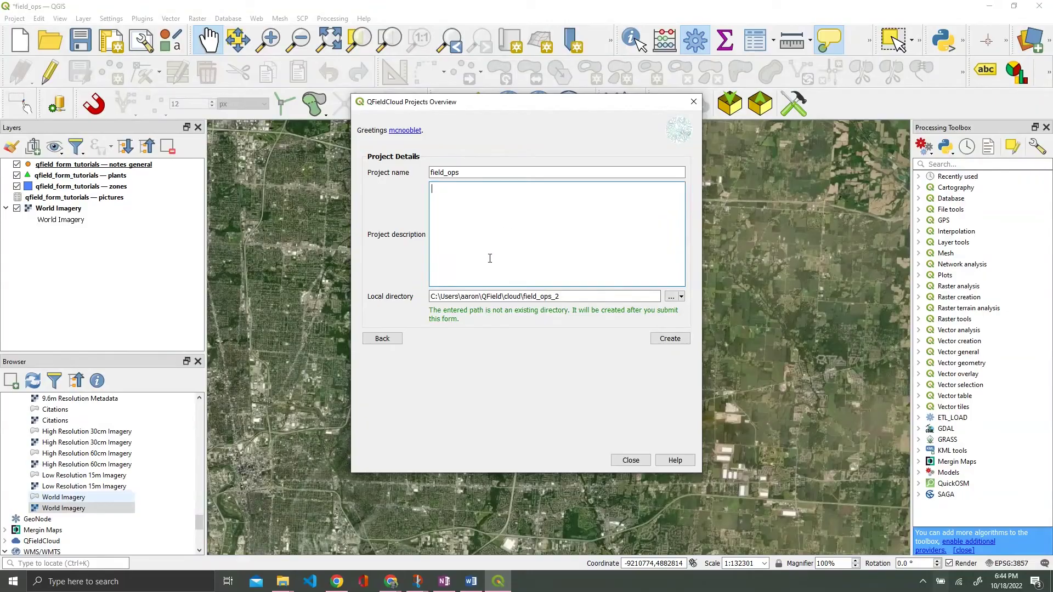
type("Field operations layer.")
left_click(670, 338)
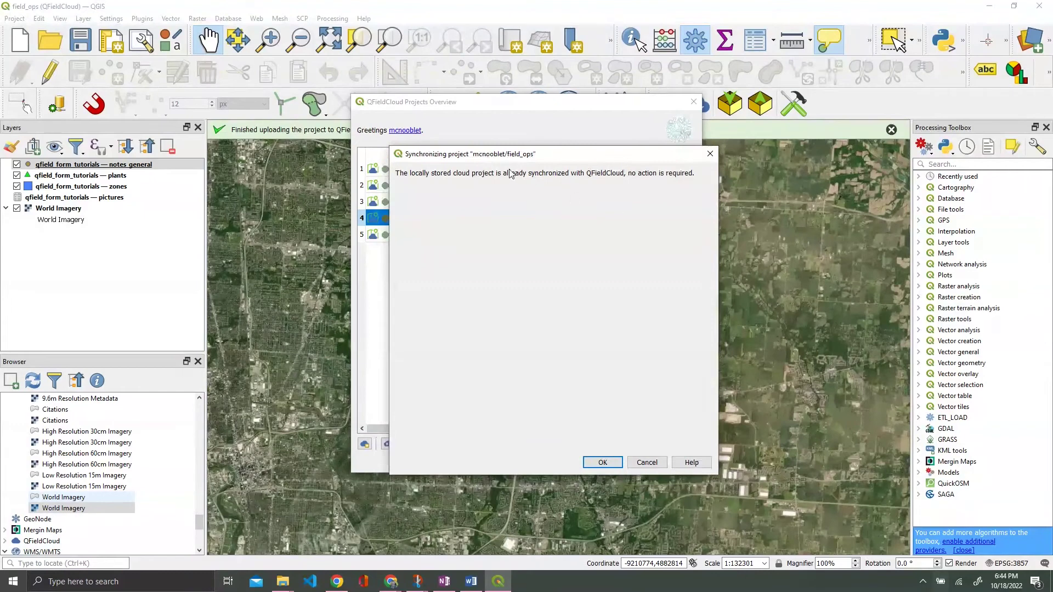
left_click(607, 464)
left_click(628, 457)
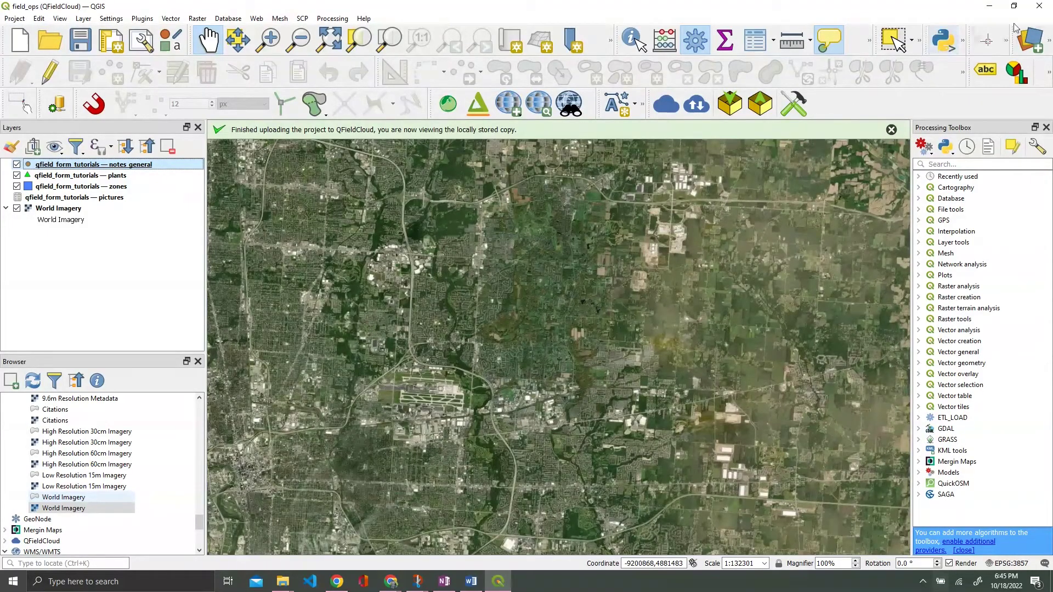
- Minimize the QGIS window
left_click(987, 9)
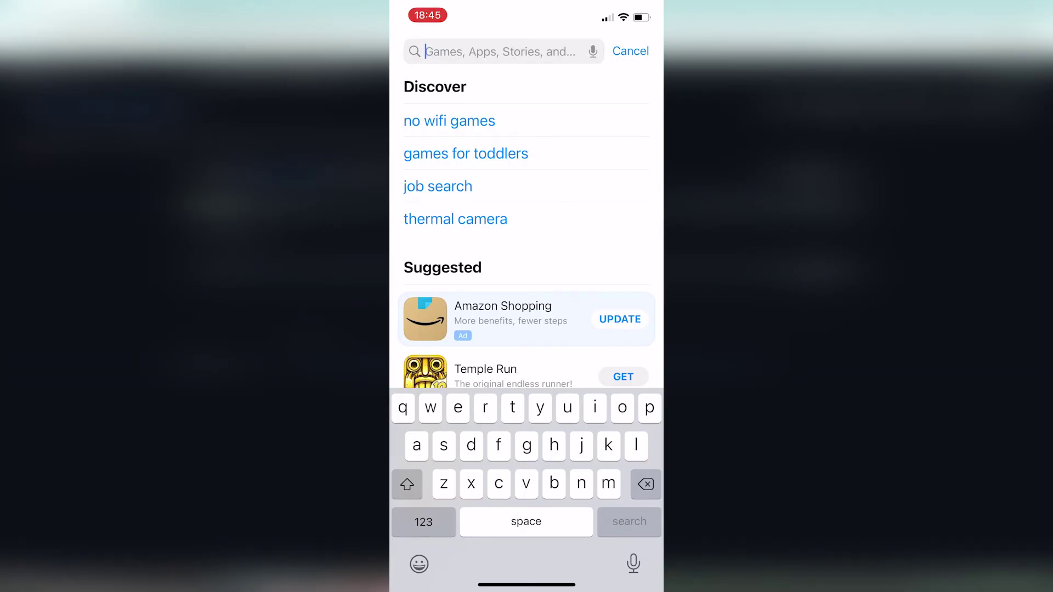
- Search the App Store for qfield and select the 'qfield for qgis' suggestion
type("qfield")
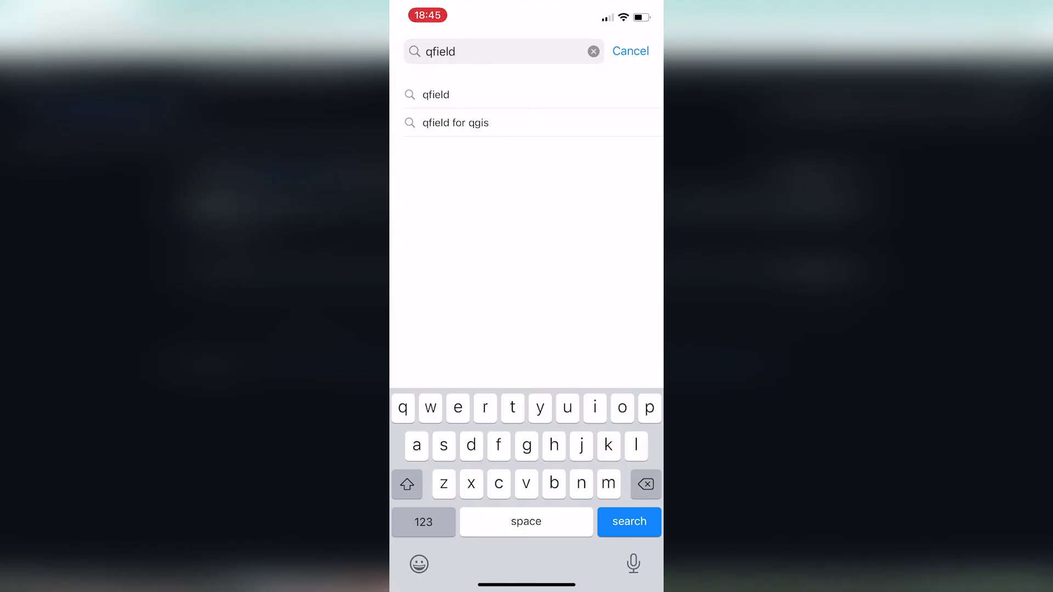
left_click(455, 123)
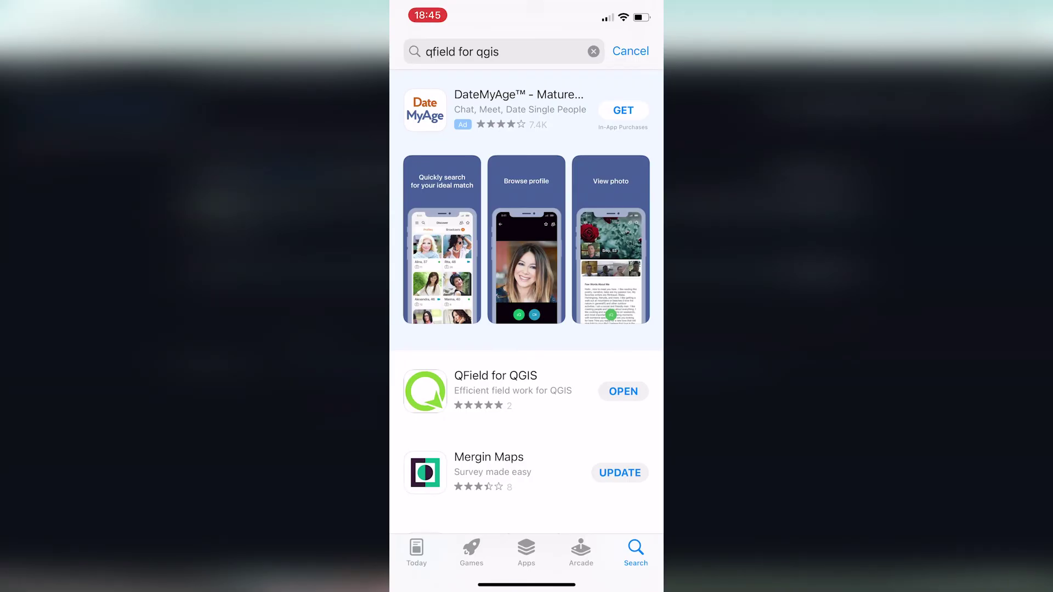
- Launch QField and leave the open project for the home screen
left_click(623, 391)
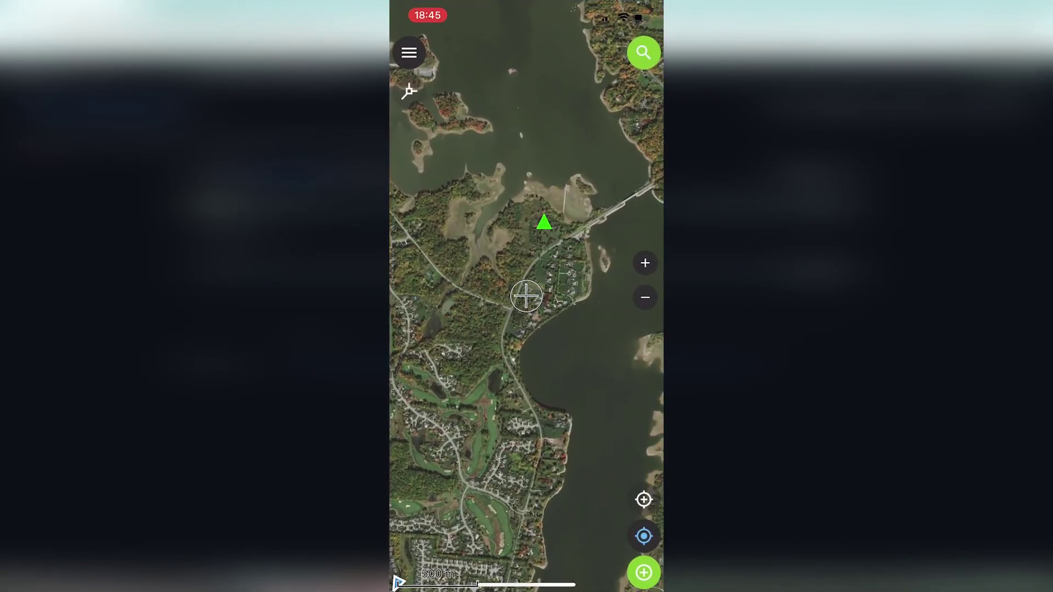
left_click(408, 52)
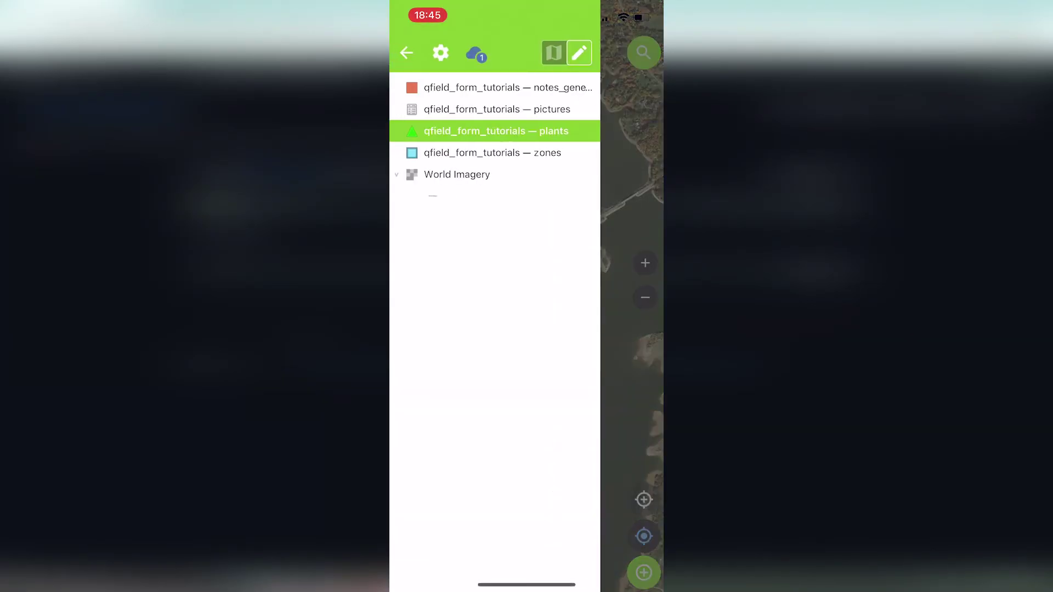
left_click(408, 53)
left_click(440, 53)
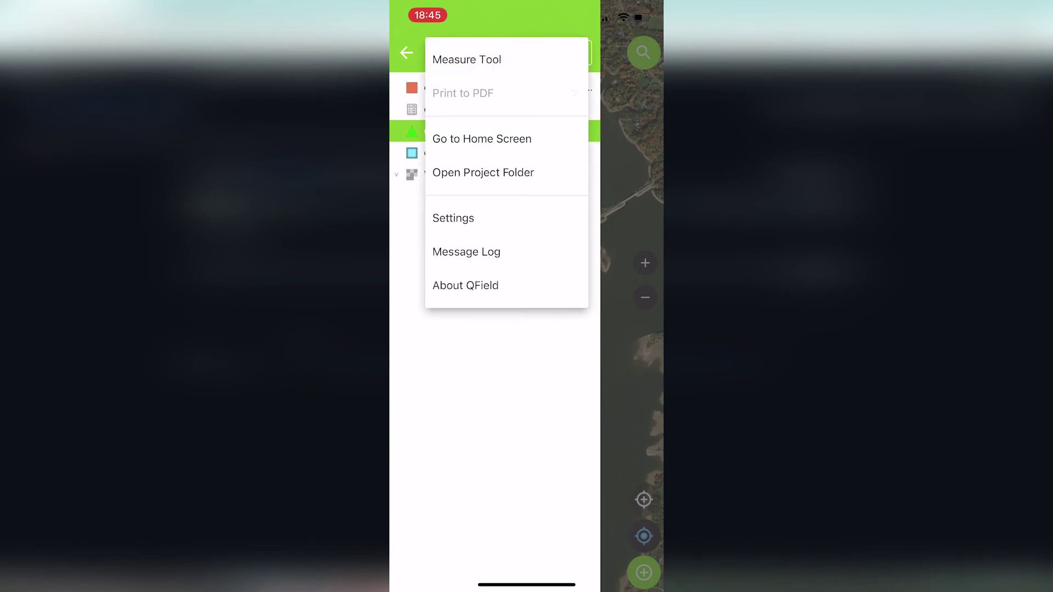
left_click(481, 138)
- List the QFieldCloud projects, showing field_ops, COTA and yard_planning
scroll(526, 181, "up", 1)
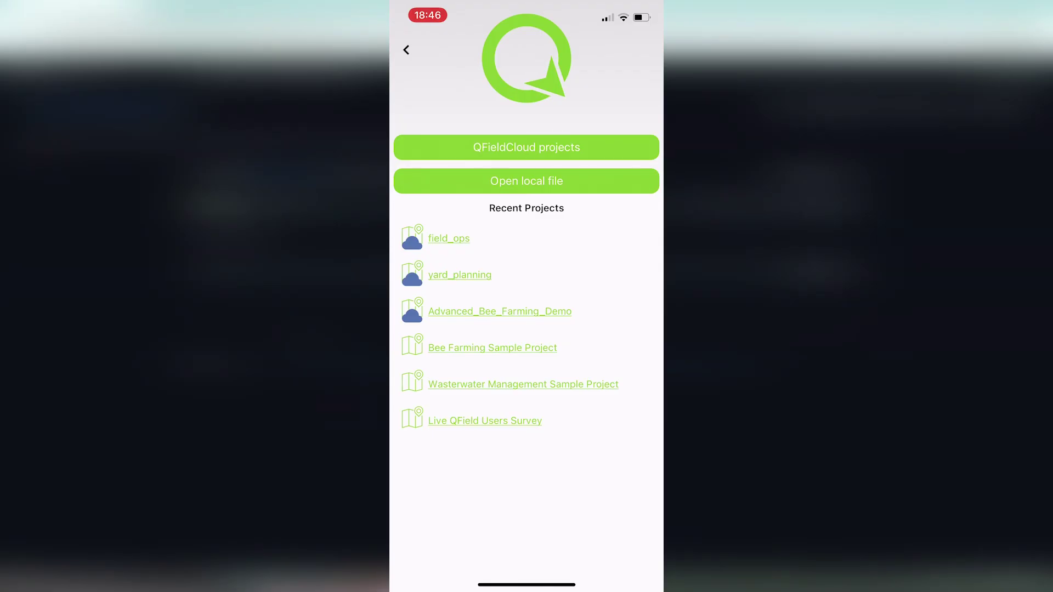
scroll(527, 274, "up", 2)
left_click(526, 147)
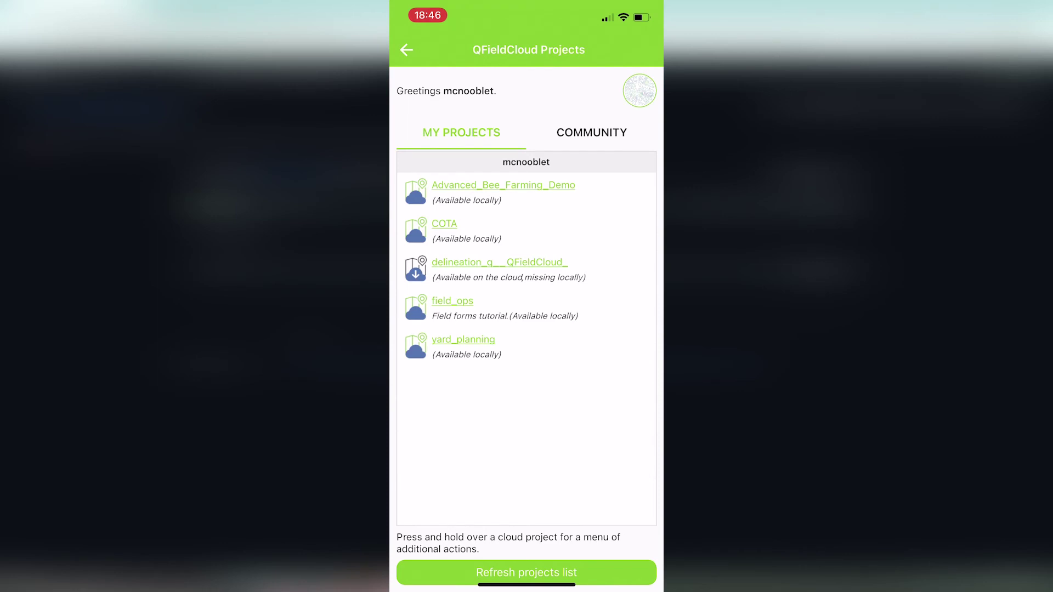
- Refresh the QFieldCloud list and delete the outdated local field_ops copy with Remove Stored Project
left_click(526, 573)
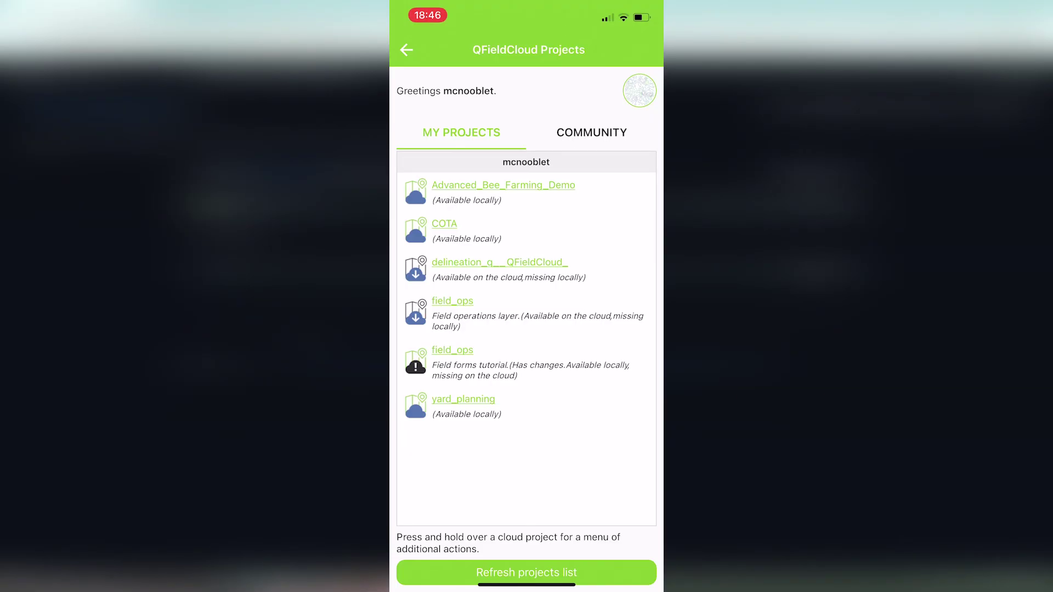
left_click(452, 350)
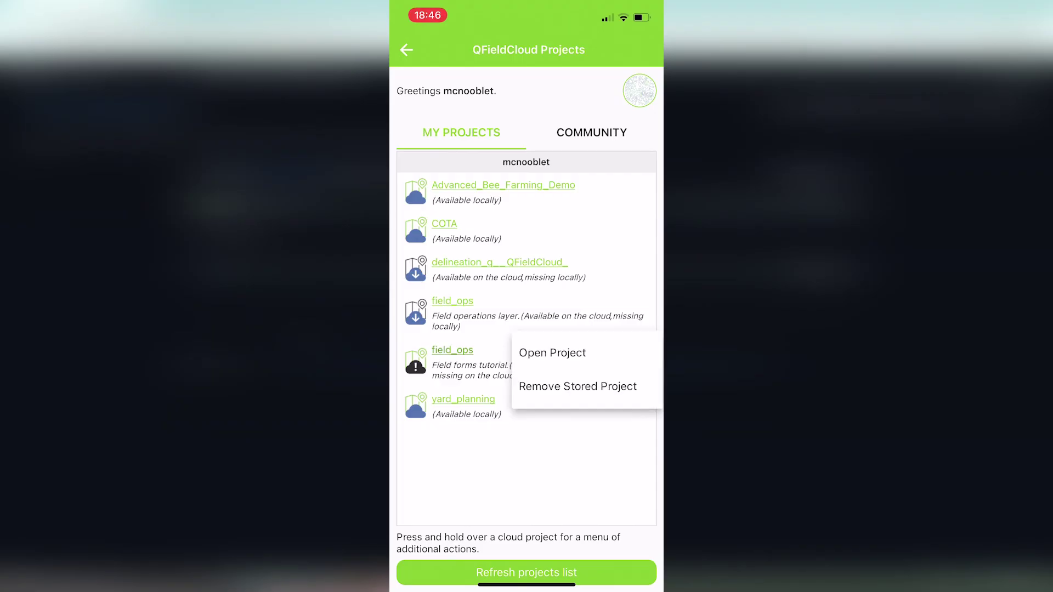
left_click(577, 387)
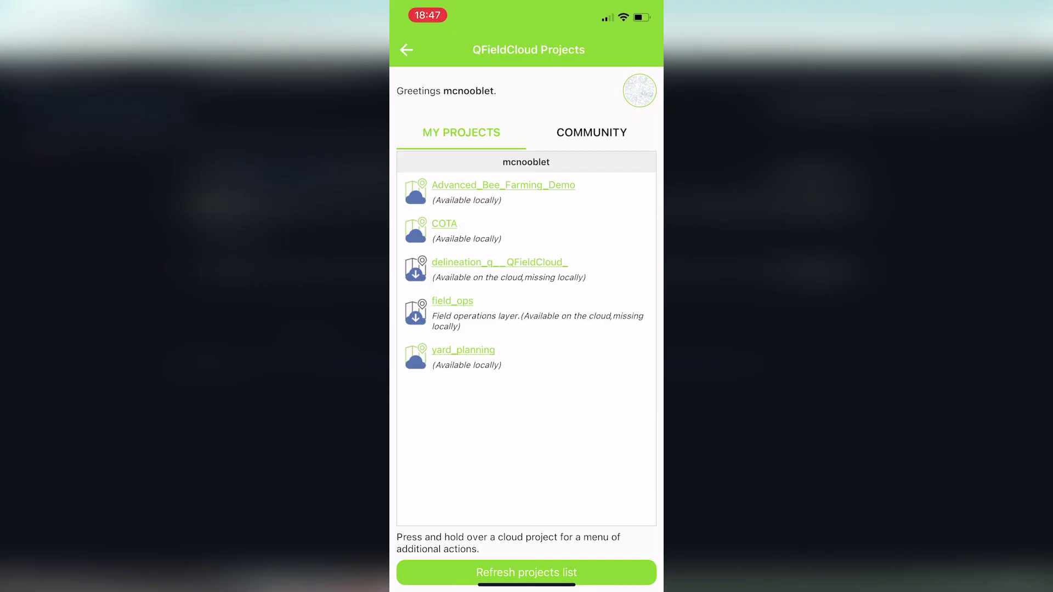
- Download field_ops from QFieldCloud and open it on the World Imagery basemap
left_click(452, 301)
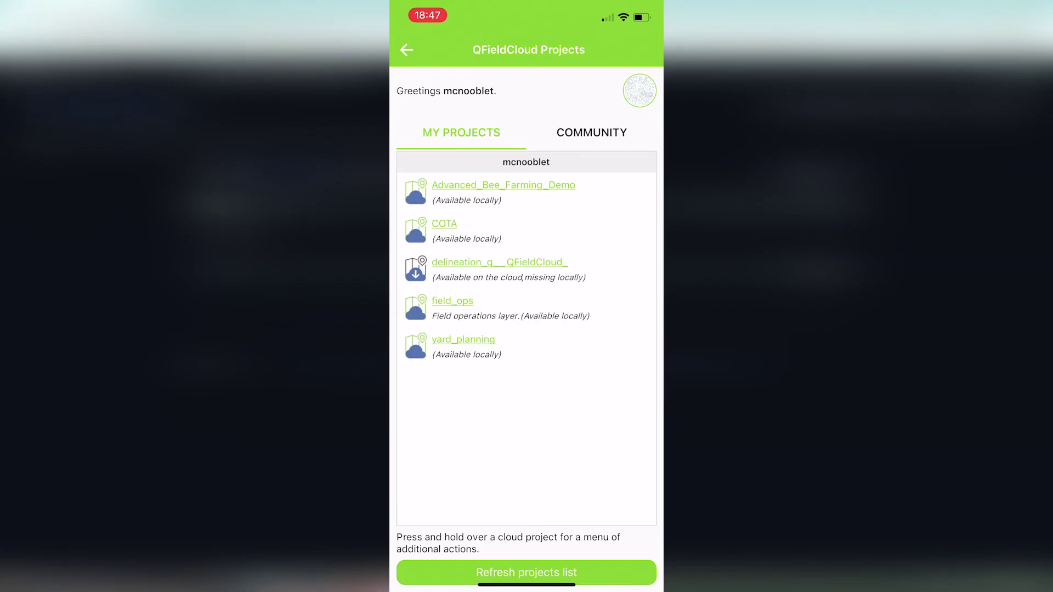
left_click(452, 300)
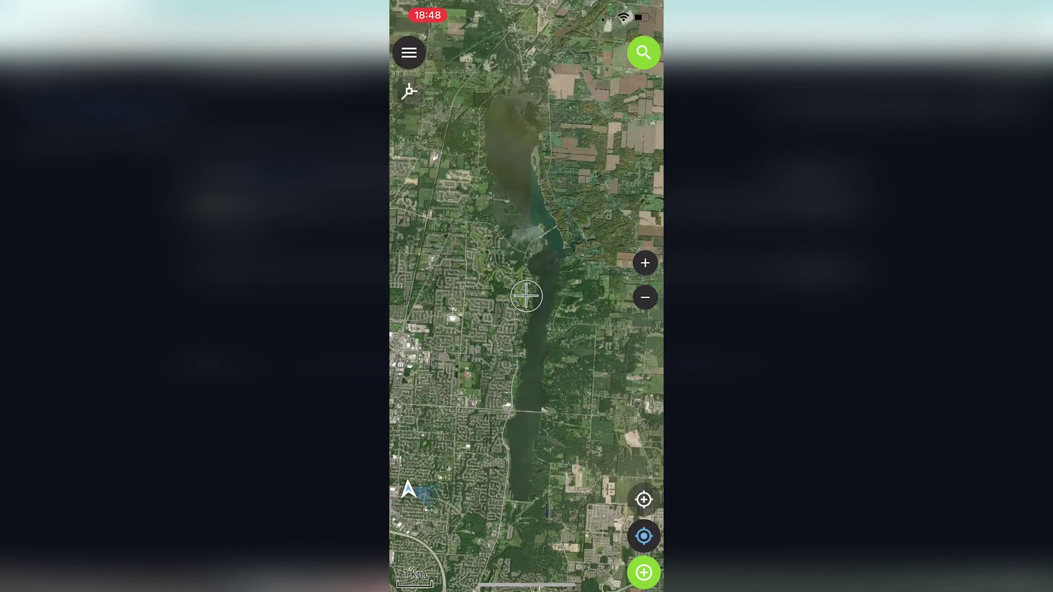
- Turn on digitize mode and set plants as the layer for new features
left_click(409, 52)
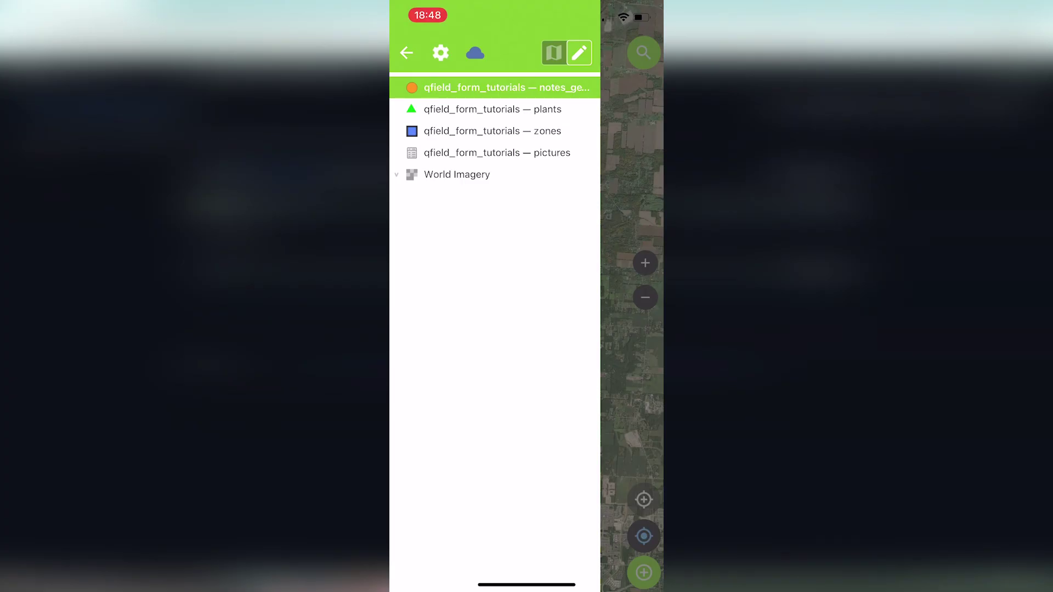
left_click(554, 52)
left_click(579, 53)
left_click(496, 109)
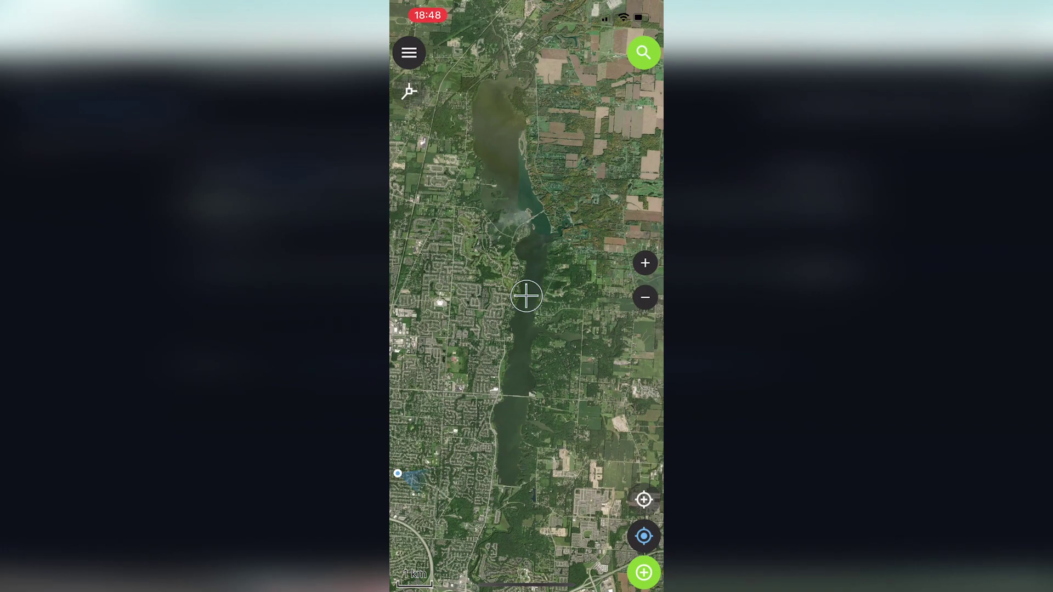
- Add and save two plant points at the map centre crosshair
left_click(644, 572)
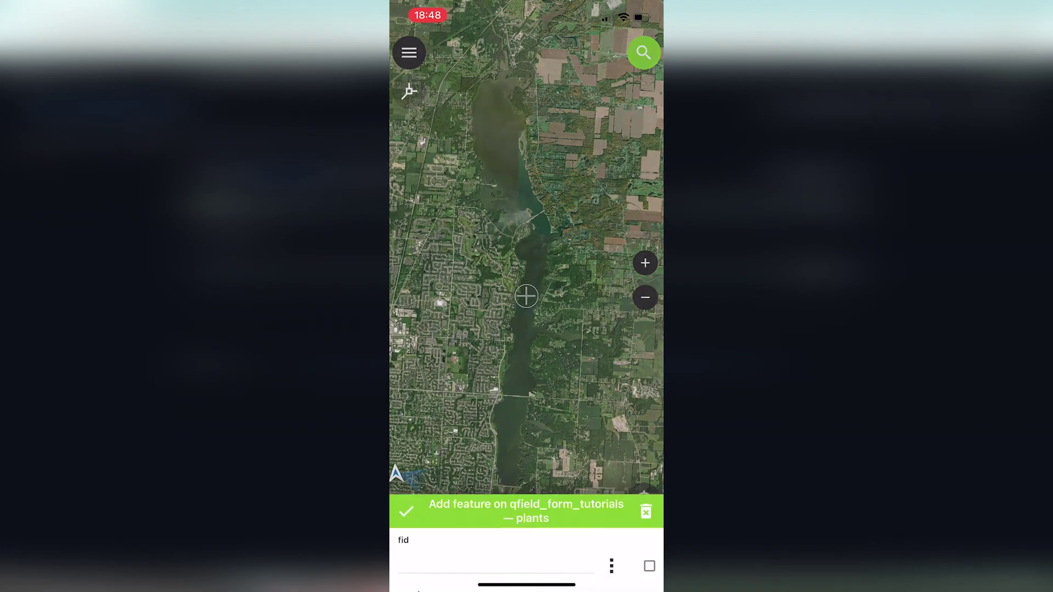
scroll(527, 461, "down", 5)
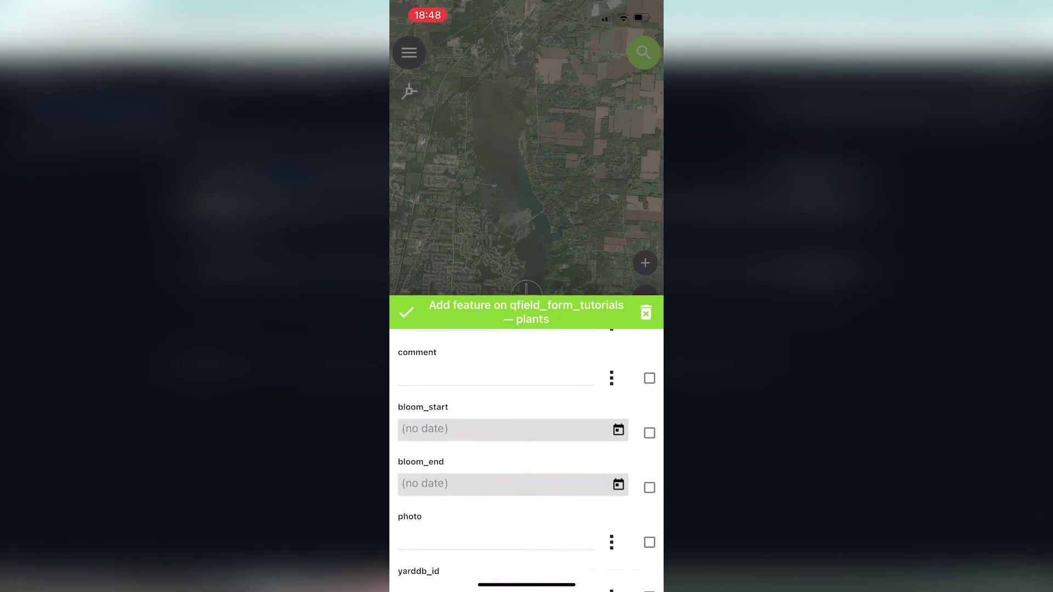
left_click(406, 312)
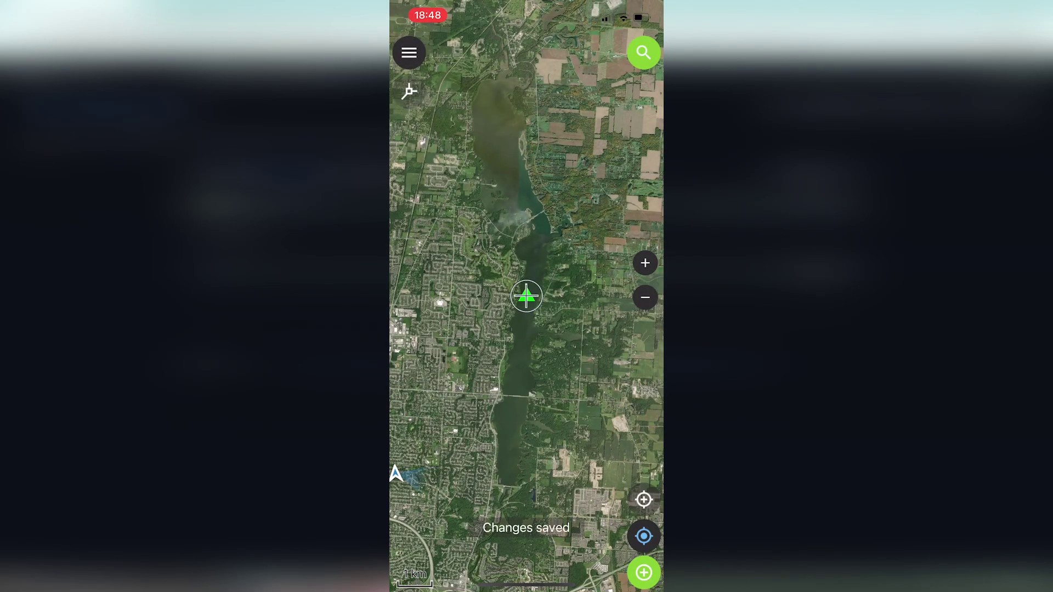
left_click(643, 572)
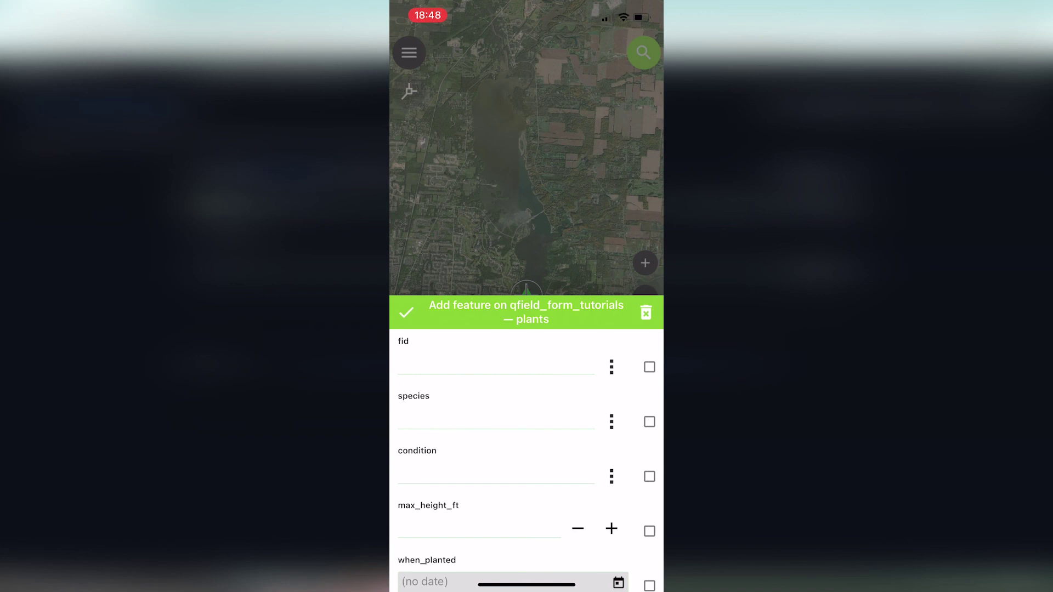
left_click(405, 312)
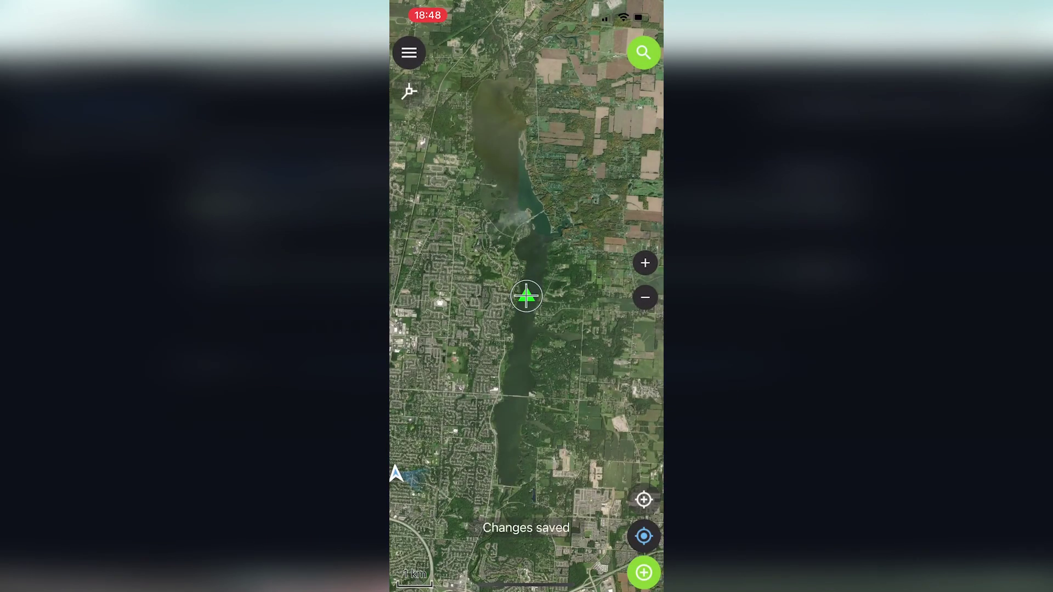
- Pan to a new spot and start a third plant point there
left_click_drag(549, 384, 555, 323)
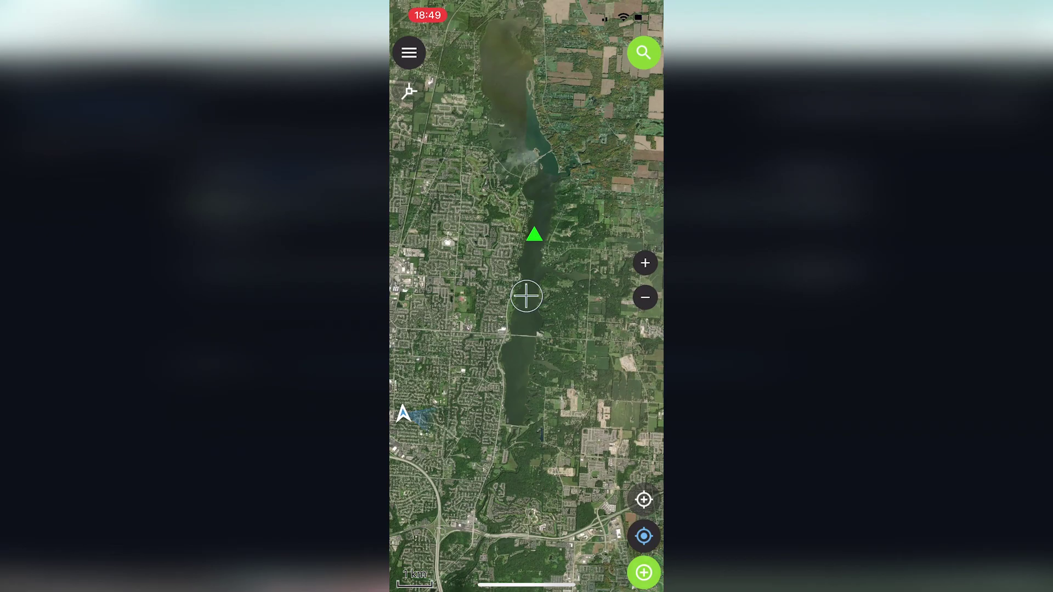
left_click(644, 573)
scroll(526, 461, "down", 2)
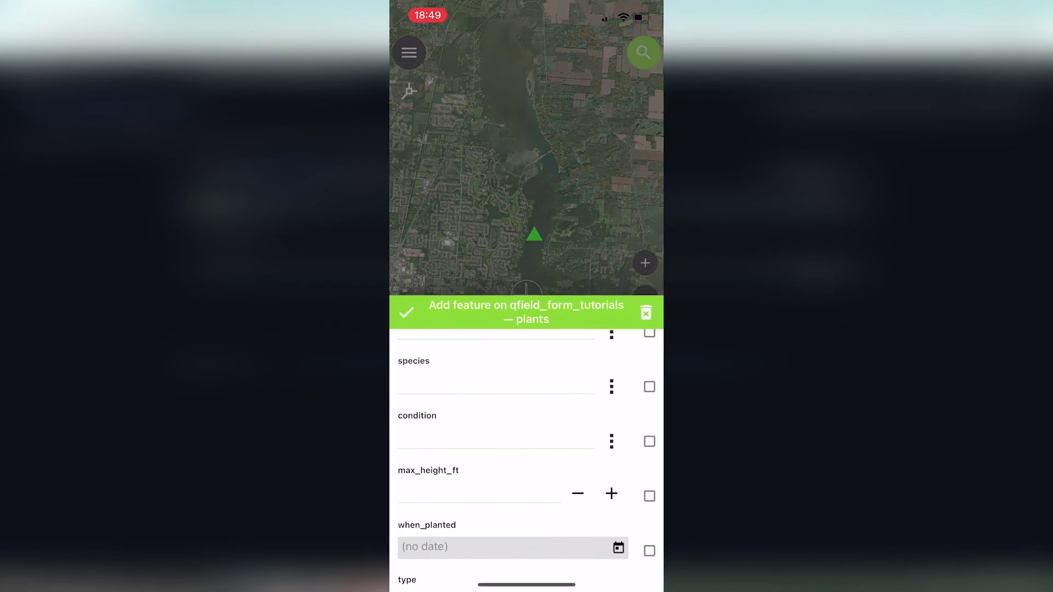
scroll(527, 460, "up", 2)
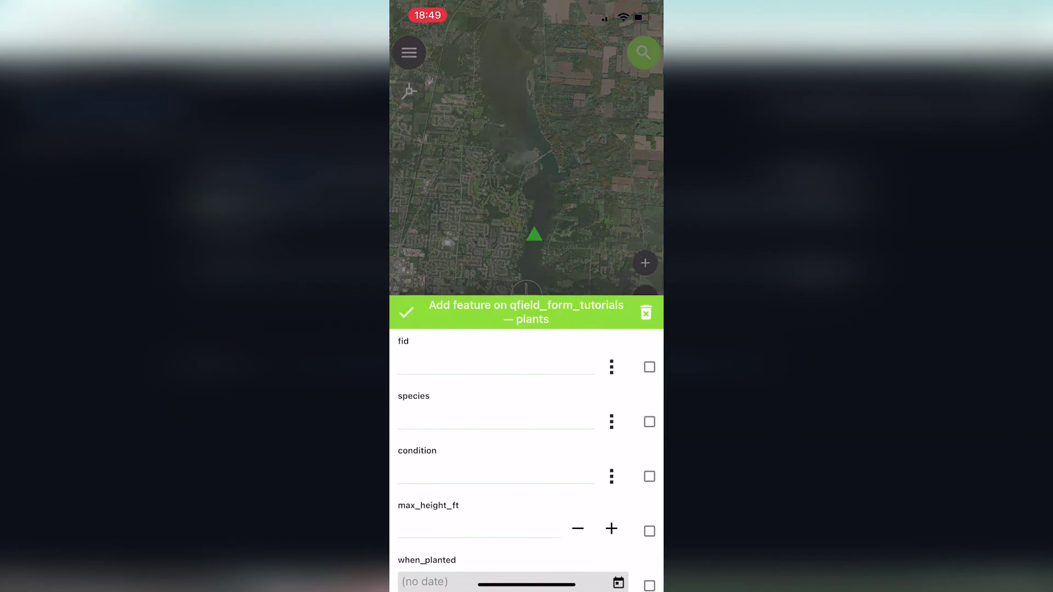